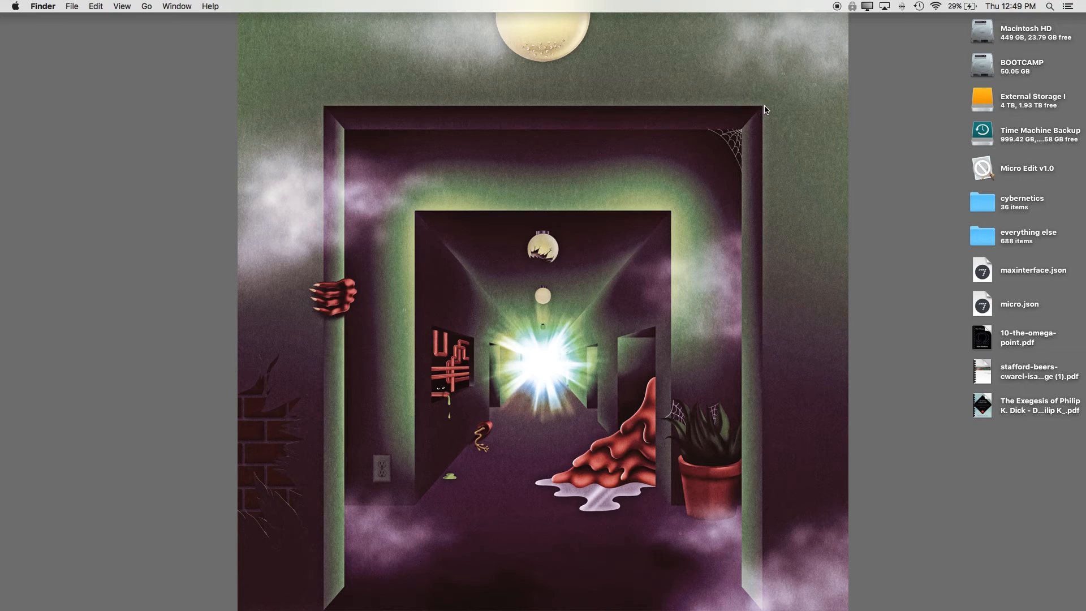
left_click(1034, 171)
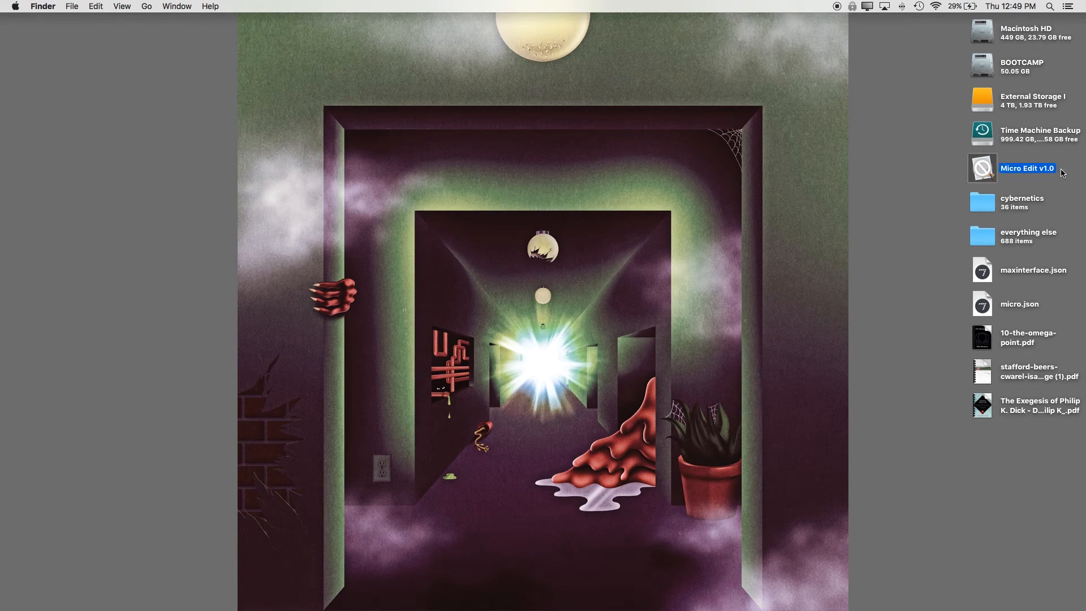
left_click(907, 130)
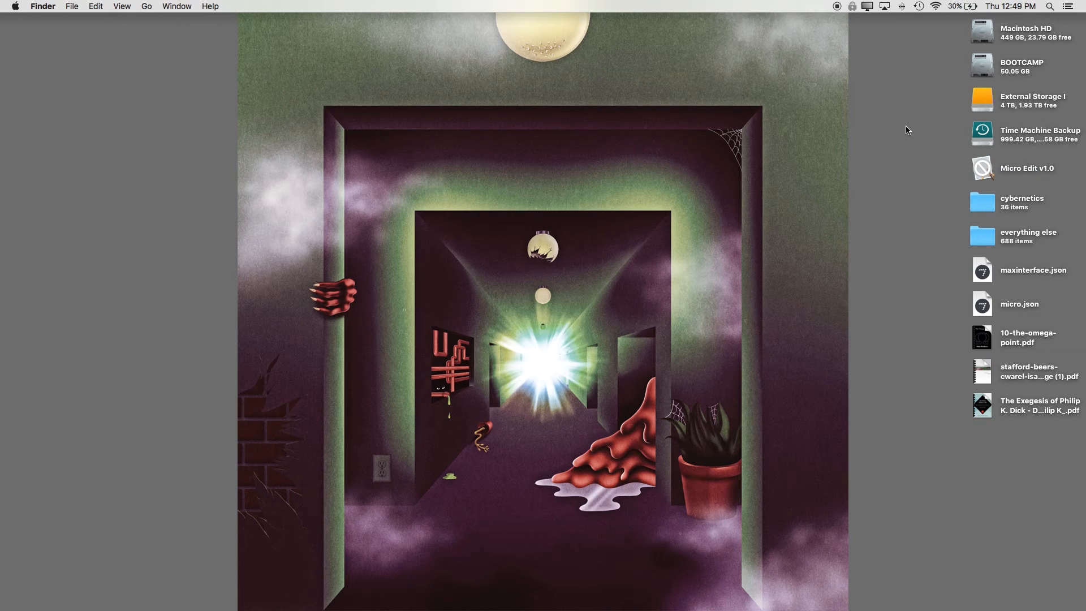
Step: Launch VideoGlide Capture, open the digitizer's live preview, and place the preview window beside the desktop icons
key("super+space")
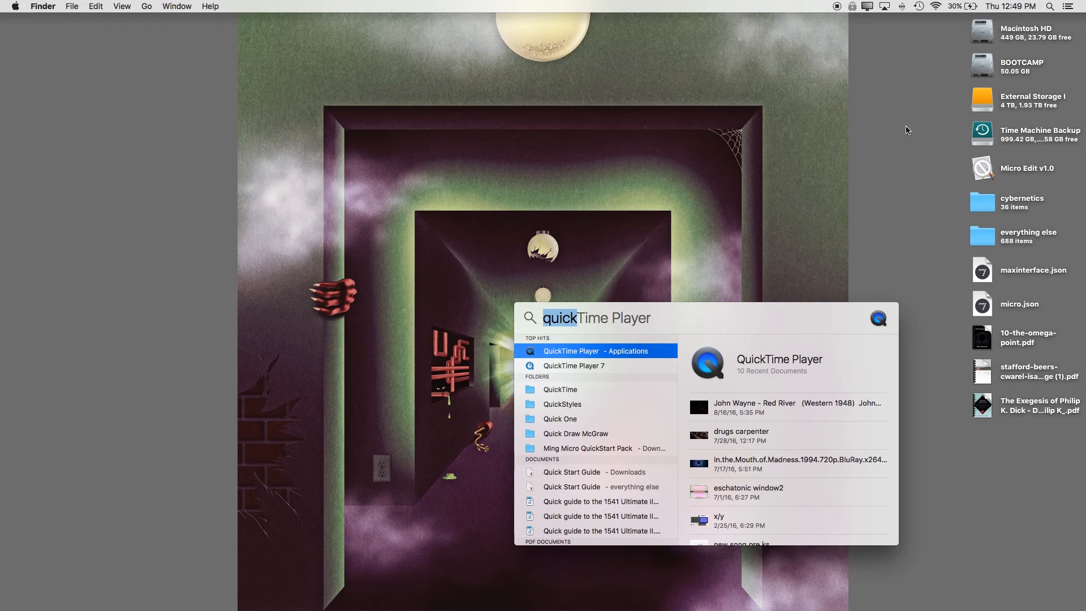
type("video")
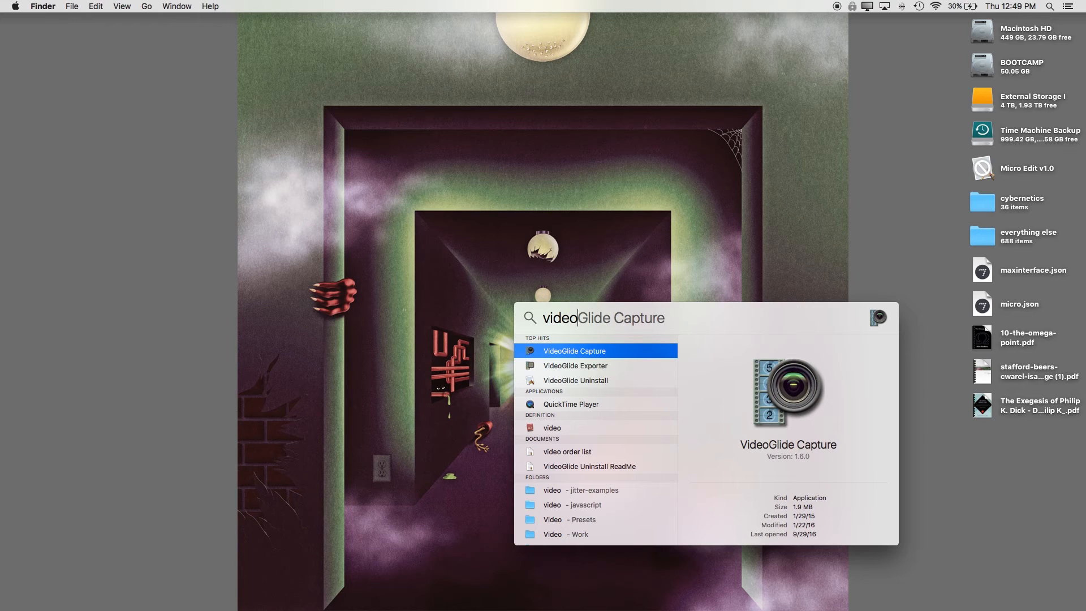
key("Return")
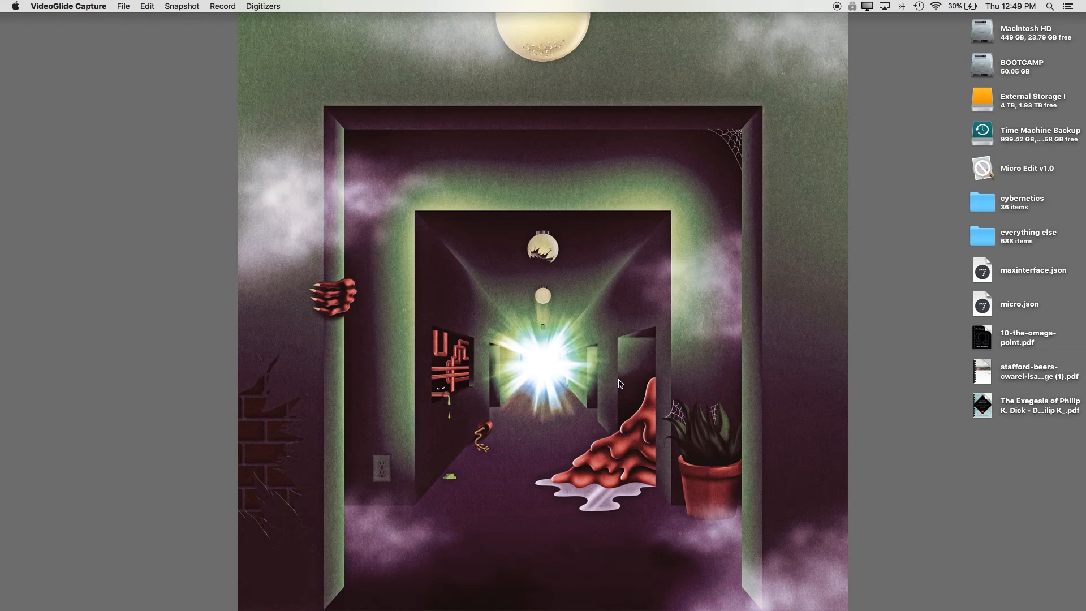
left_click(256, 7)
left_click(252, 20)
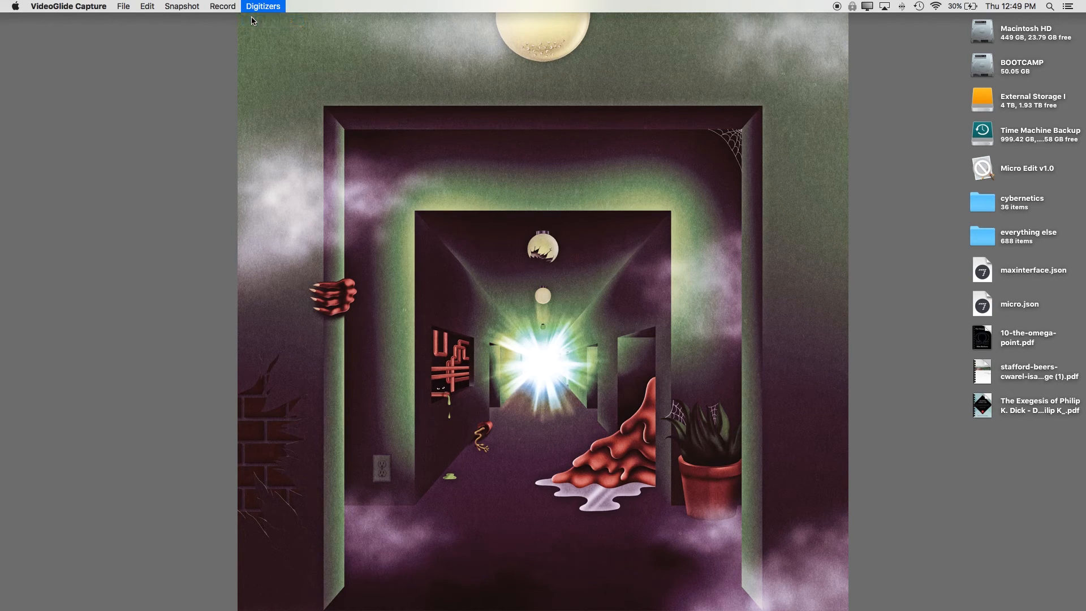
left_click_drag(484, 187, 710, 32)
Step: Switch to Mail, read the newest Kickstarter comment notification, and close the inbox window
left_click(982, 168)
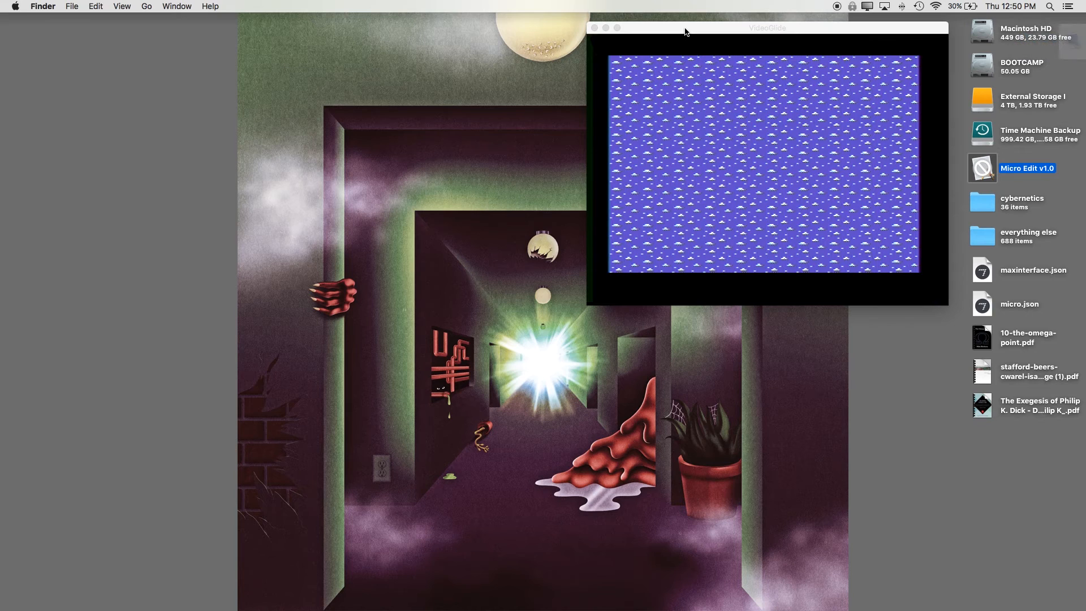
mouse_move(315, 595)
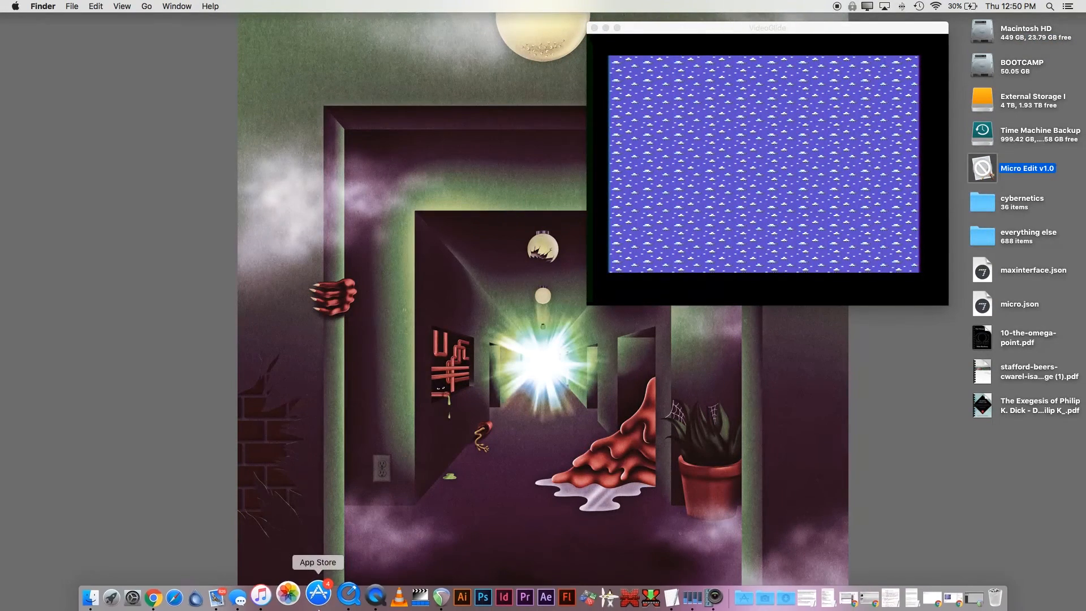
left_click(234, 595)
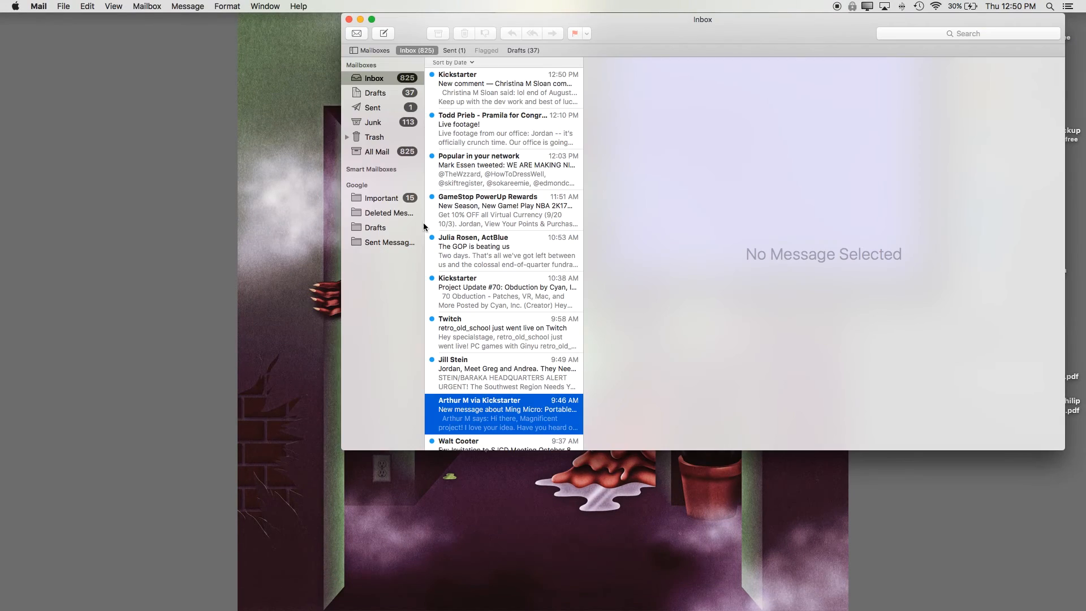
left_click(498, 87)
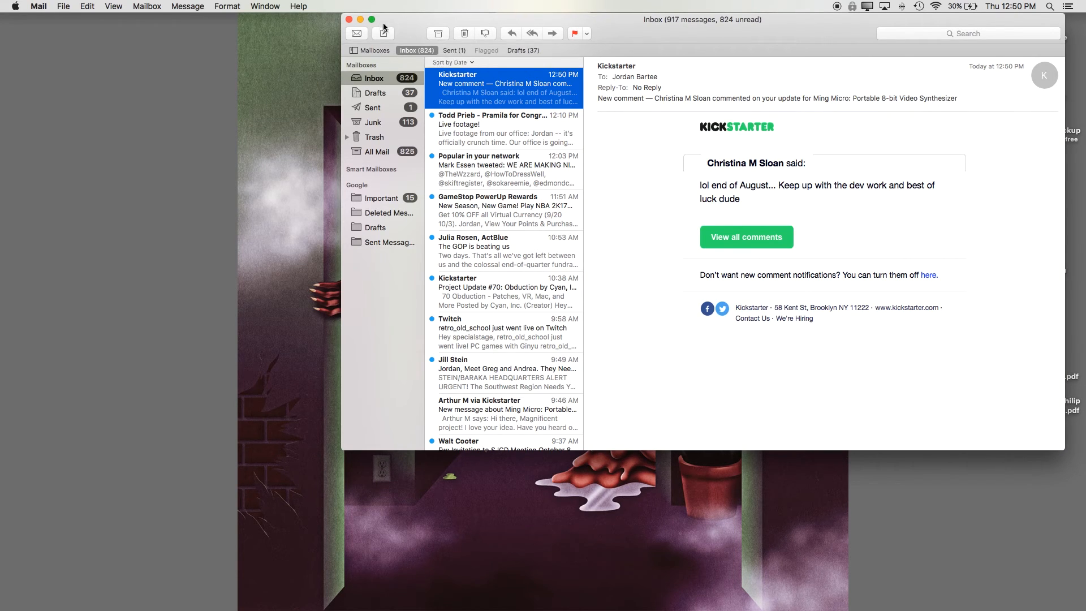
left_click_drag(398, 19, 343, 42)
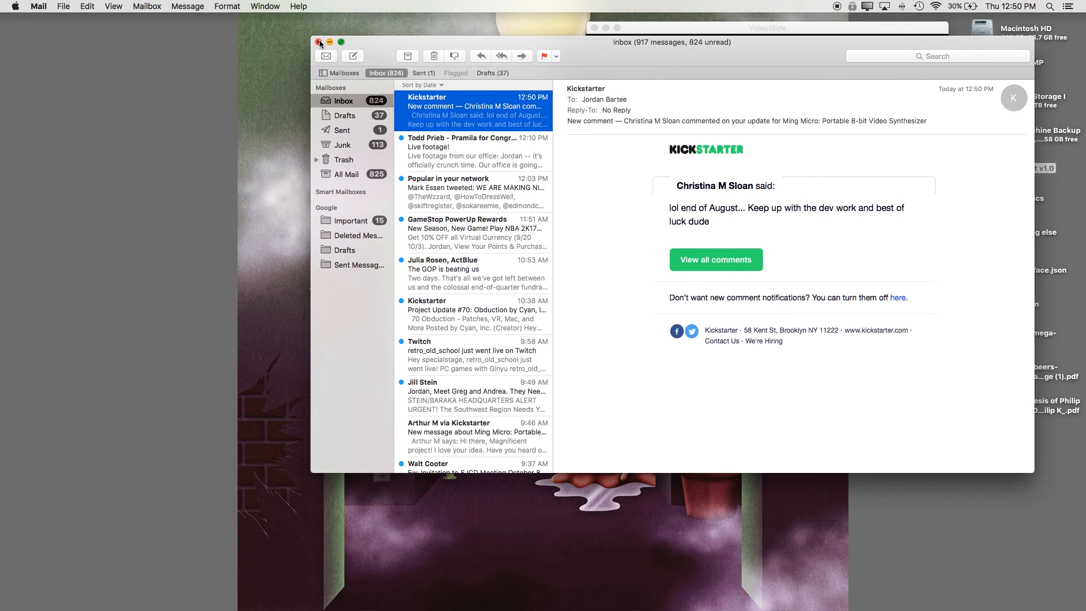
left_click(319, 44)
mouse_move(733, 32)
left_mouse_down()
mouse_move(743, 32)
mouse_move(734, 34)
left_mouse_up()
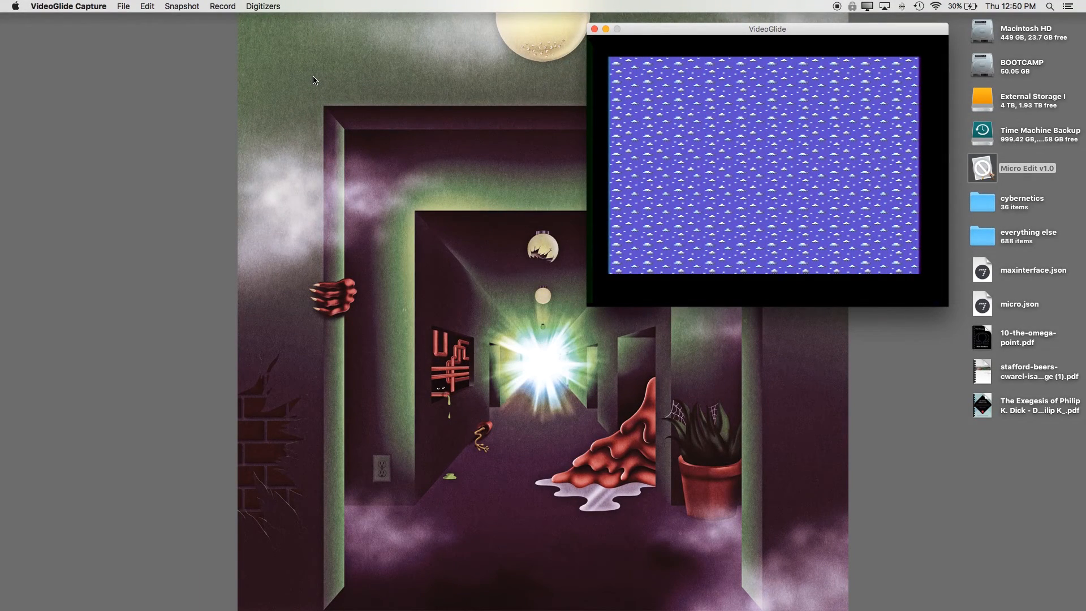
left_click_drag(664, 31, 673, 29)
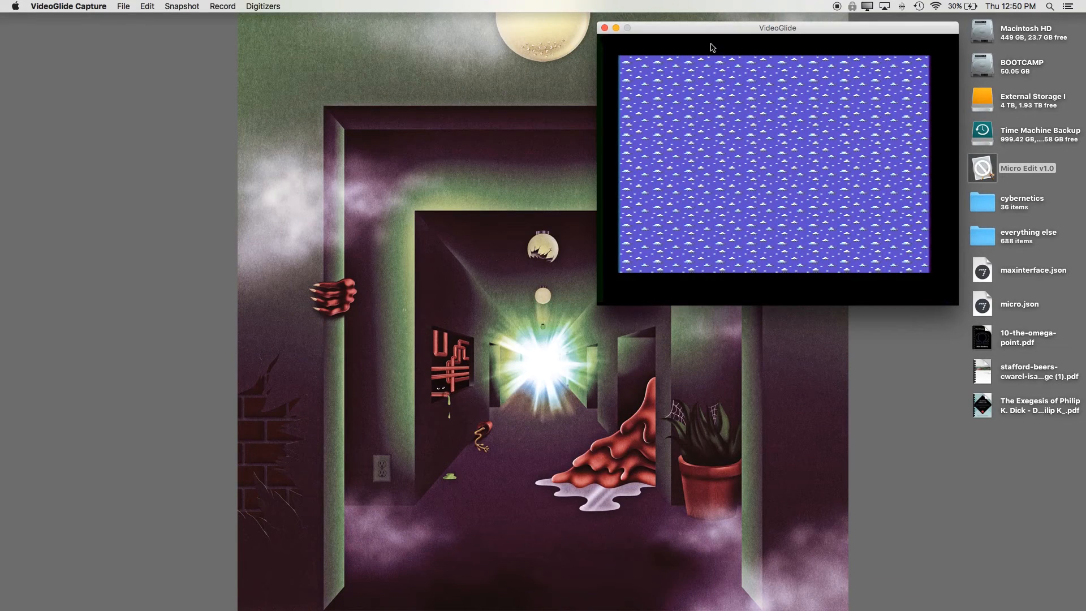
left_click_drag(707, 30, 705, 35)
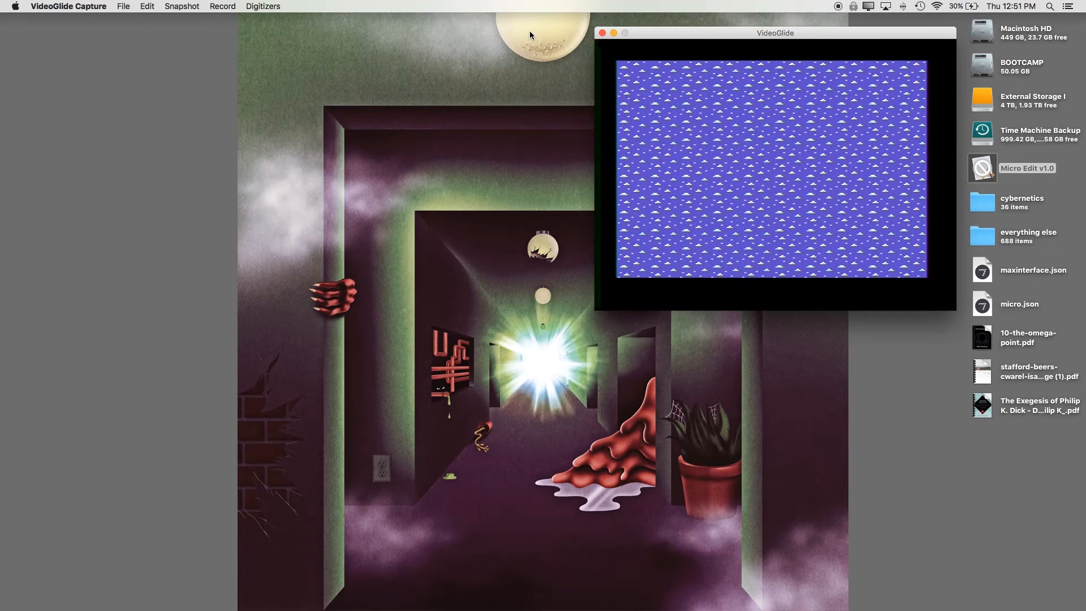
left_click_drag(684, 33, 684, 30)
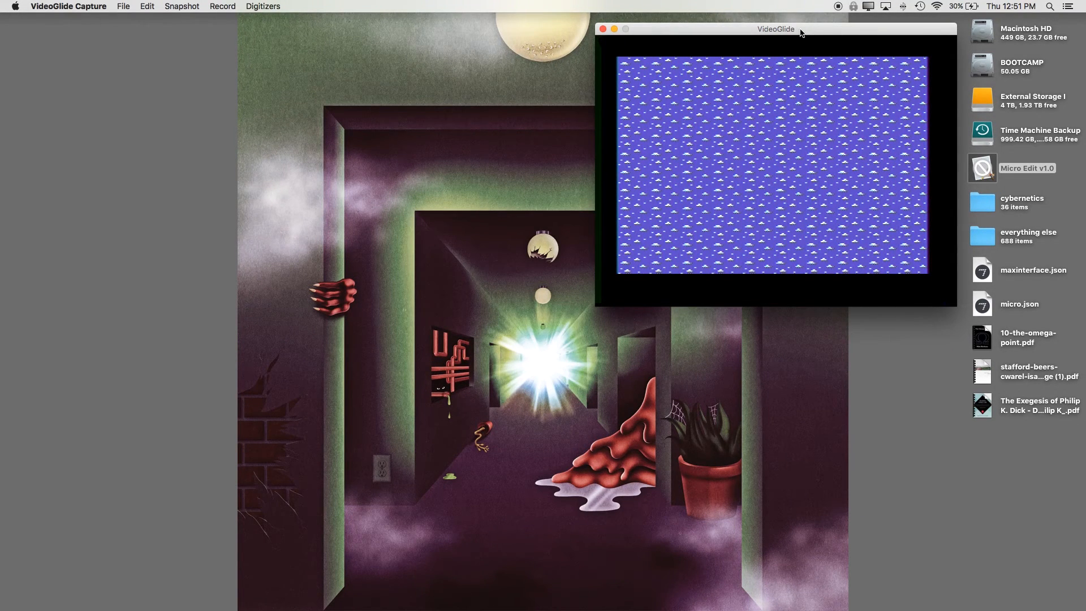
left_click_drag(902, 31, 906, 29)
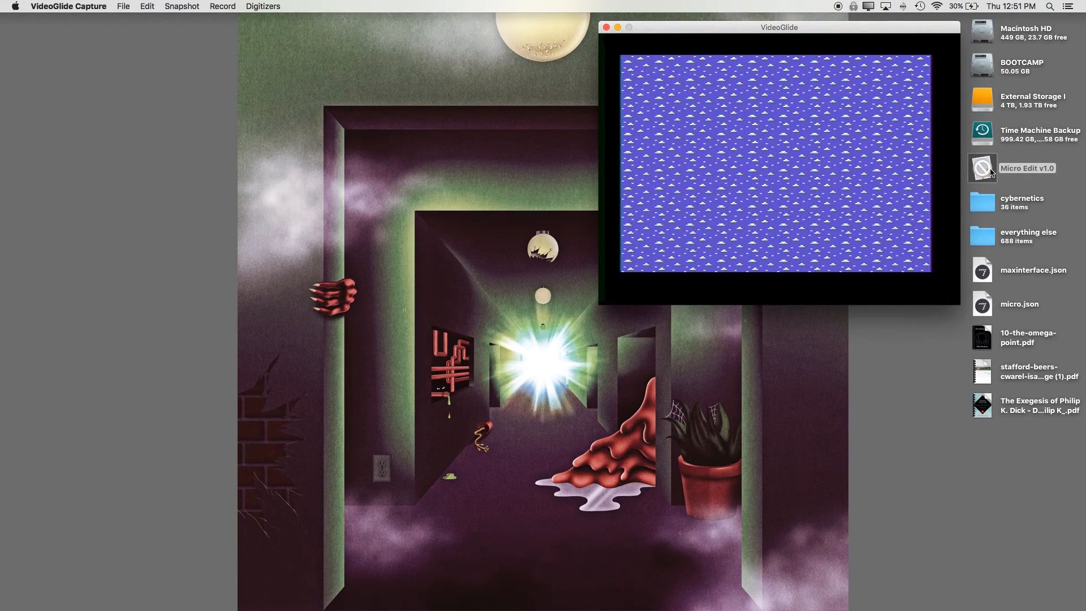
Step: Launch Micro Edit v1.0 and arrange its window side by side with the VideoGlide preview
double_click(990, 171)
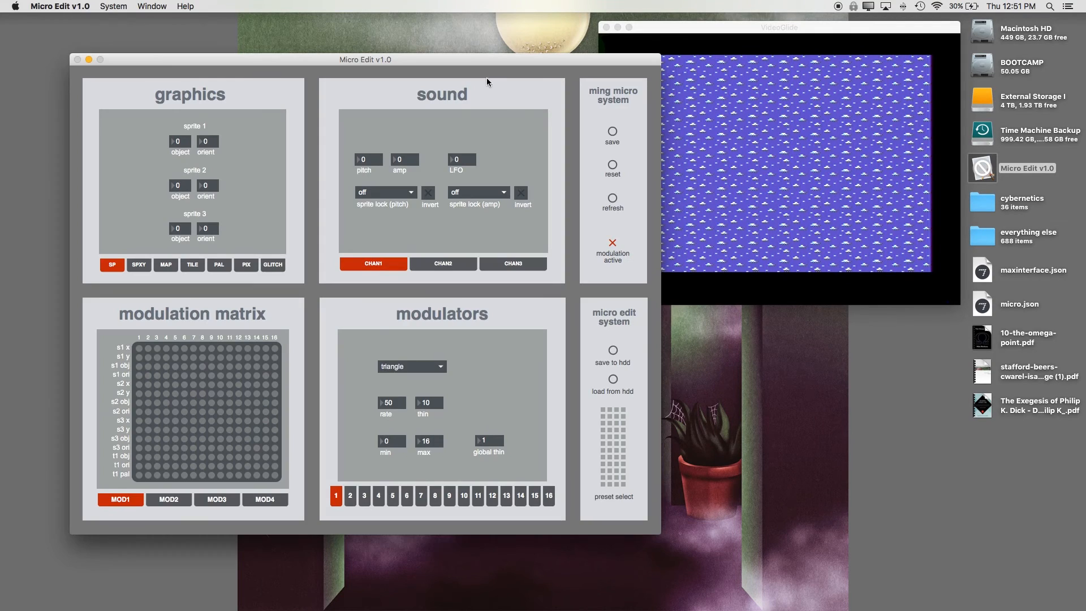
left_click_drag(485, 73, 420, 33)
left_click_drag(692, 31, 803, 35)
left_click_drag(565, 31, 622, 33)
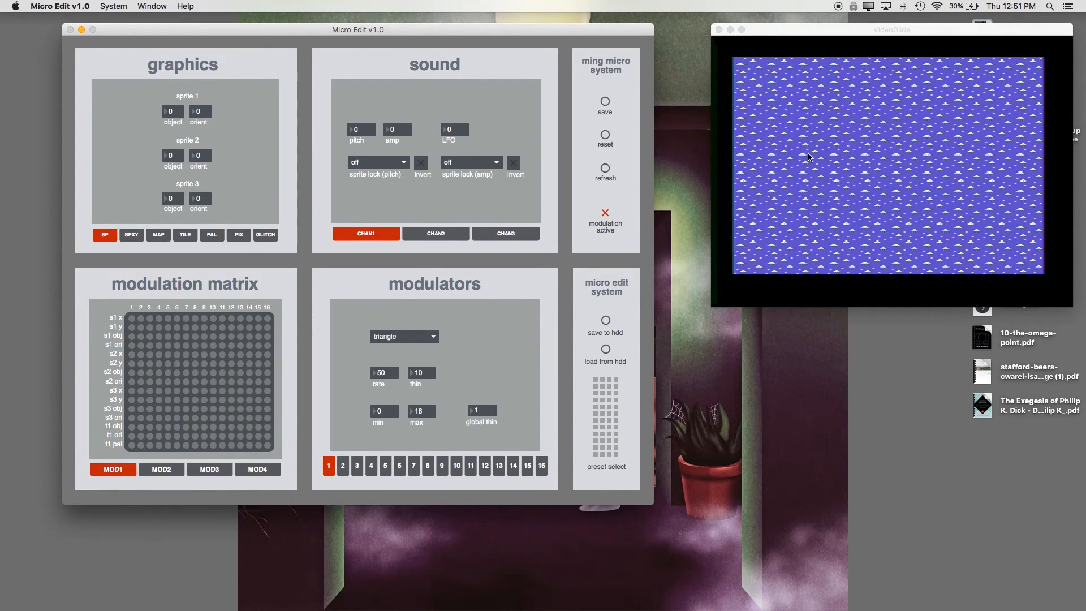
left_click_drag(875, 32, 847, 35)
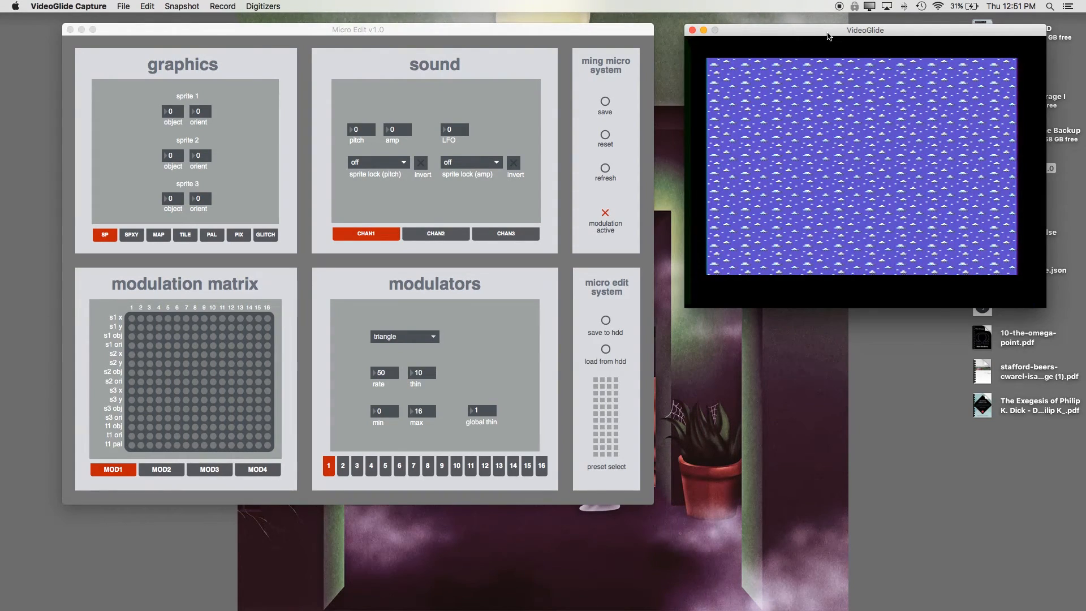
left_click_drag(810, 30, 807, 32)
left_click_drag(557, 31, 553, 34)
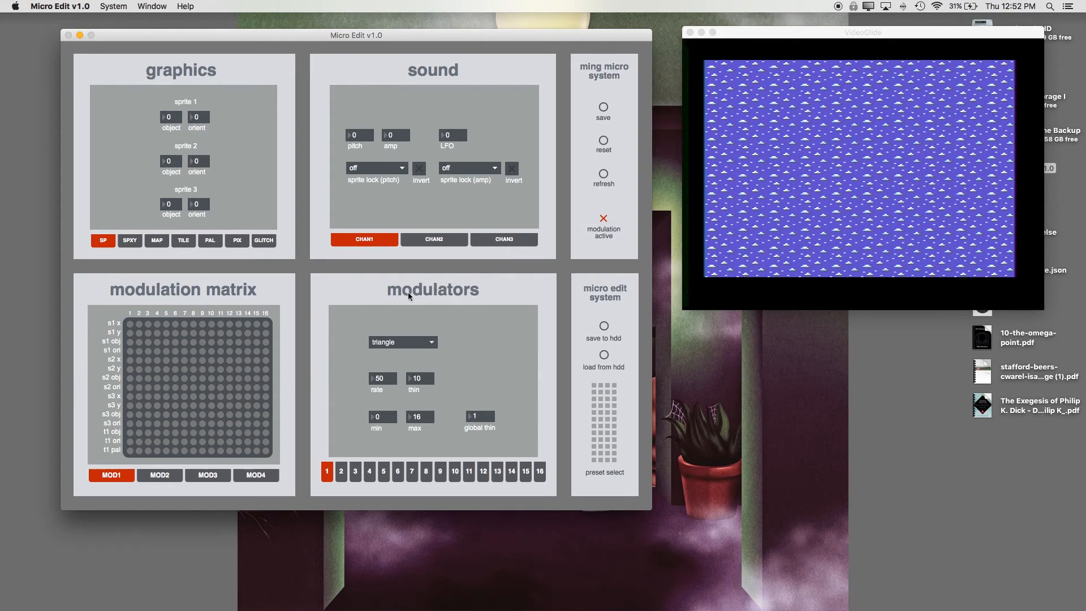
Step: Look through modulators 2 to 7, return to modulator 1, and view its available waveform shapes without choosing one
left_click(341, 473)
left_click(356, 472)
left_click(370, 472)
left_click(383, 472)
left_click(398, 472)
left_click(411, 472)
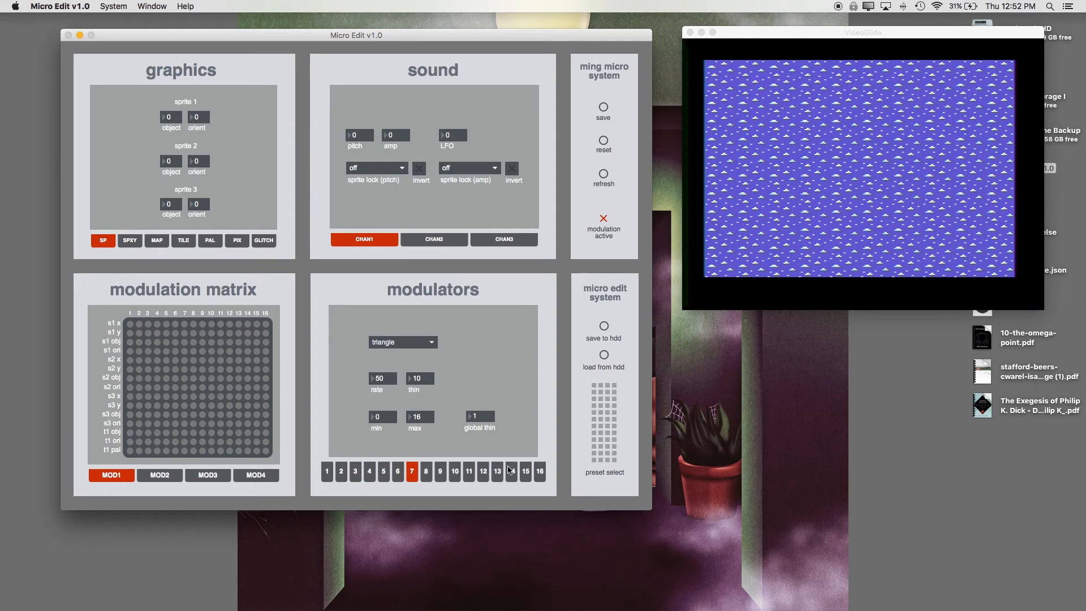
left_click(325, 474)
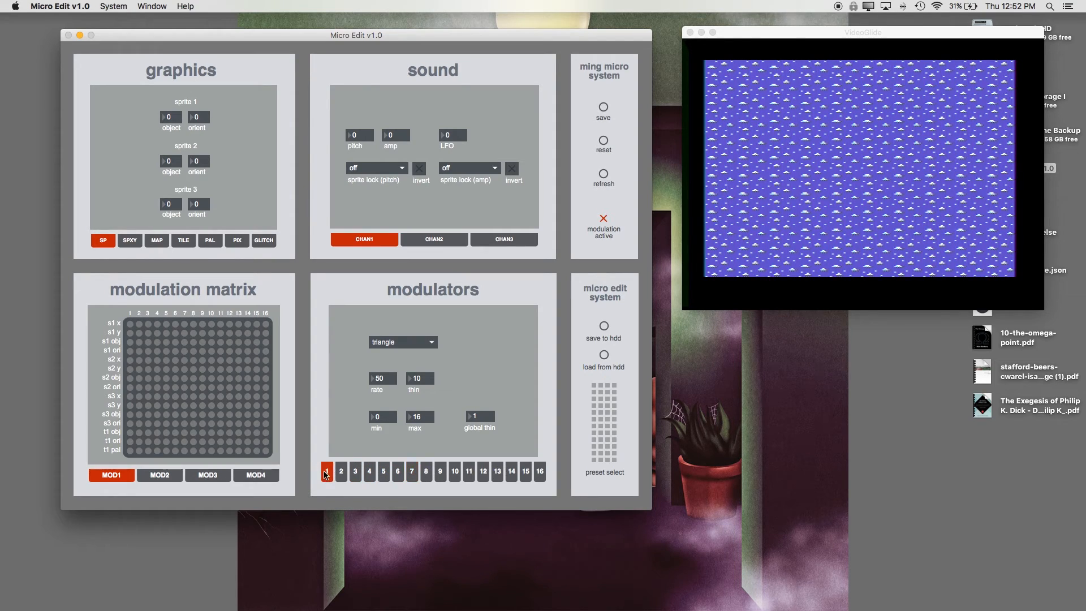
left_click(406, 343)
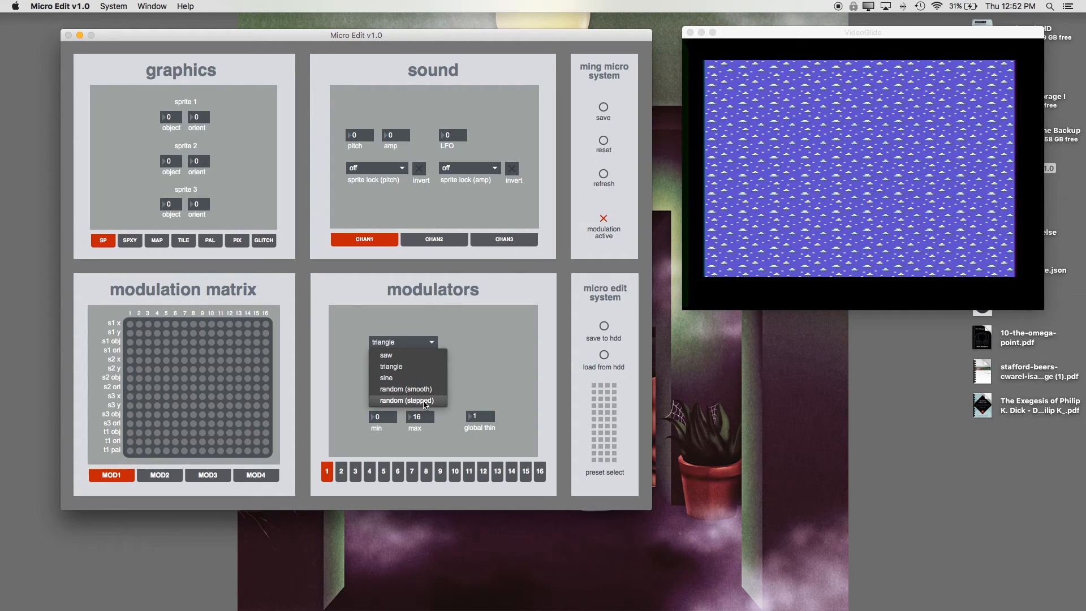
left_click(478, 347)
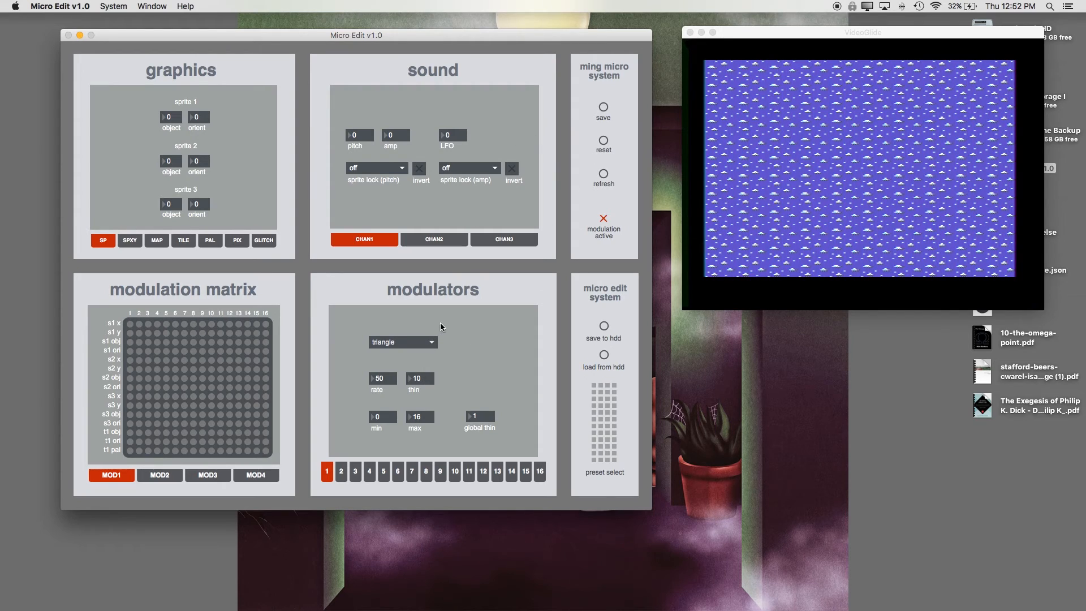
Step: Look through the graphics pages for sprite position, map, tile, palette, pixel and glitch settings
left_click(131, 241)
left_click(156, 240)
left_click(183, 240)
left_click(210, 241)
left_click(237, 240)
left_click(262, 241)
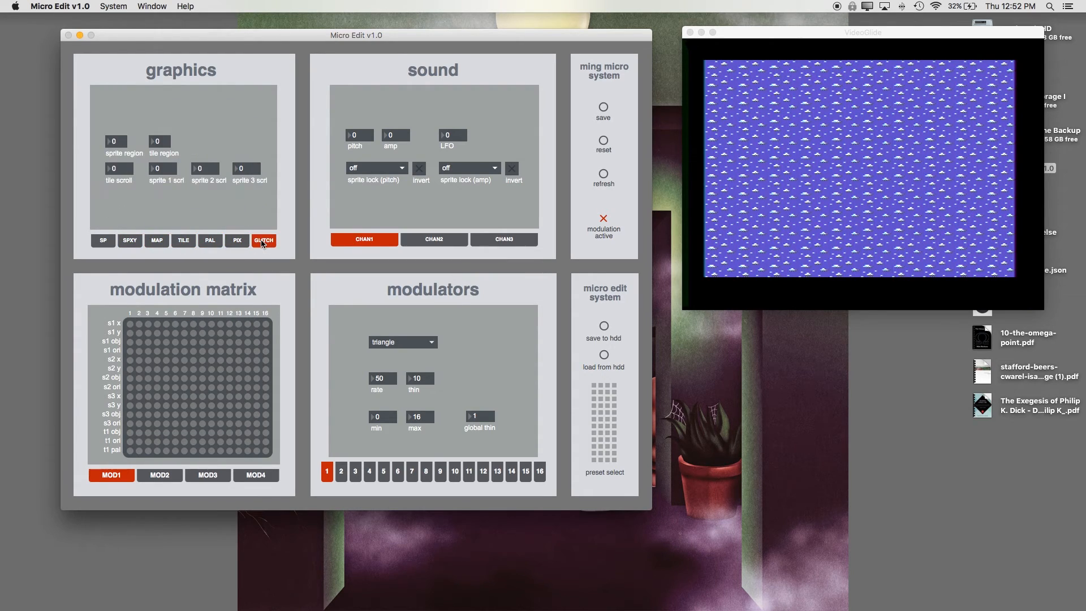
Step: Position the sprites with the x/y sprite control: sprite 1 at about 45, 98, sprite 2 at 84, 161, and sprite 3 at 134, 89
left_click(130, 241)
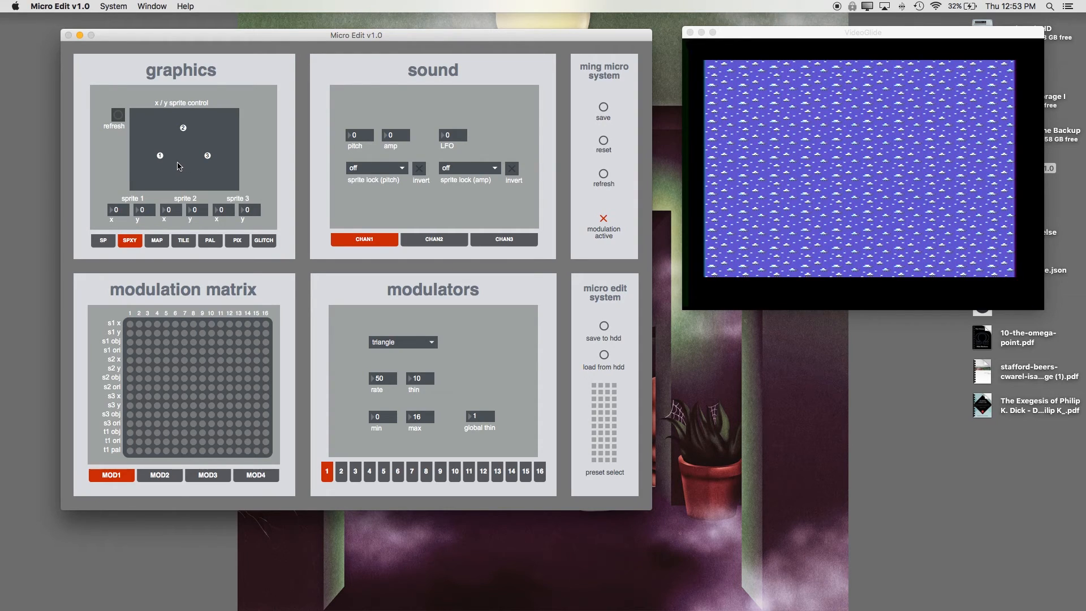
mouse_move(160, 155)
left_mouse_down()
mouse_move(160, 140)
mouse_move(196, 148)
mouse_move(190, 116)
mouse_move(151, 162)
left_mouse_up()
left_click_drag(182, 128, 157, 151)
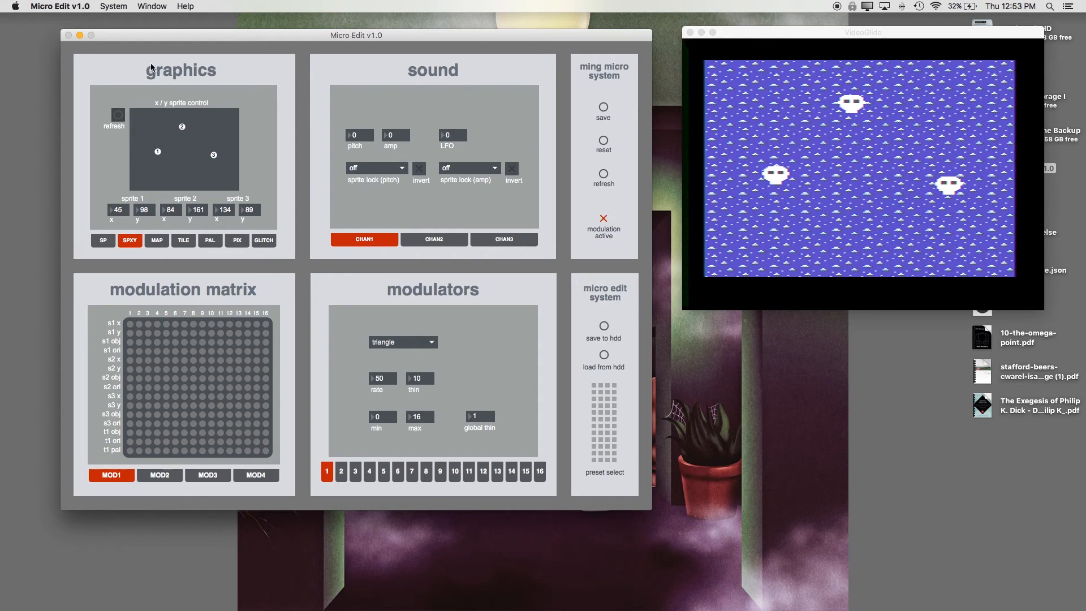
Step: Enable the map's tile cursor and move it to about x 3, y 2
left_click(158, 242)
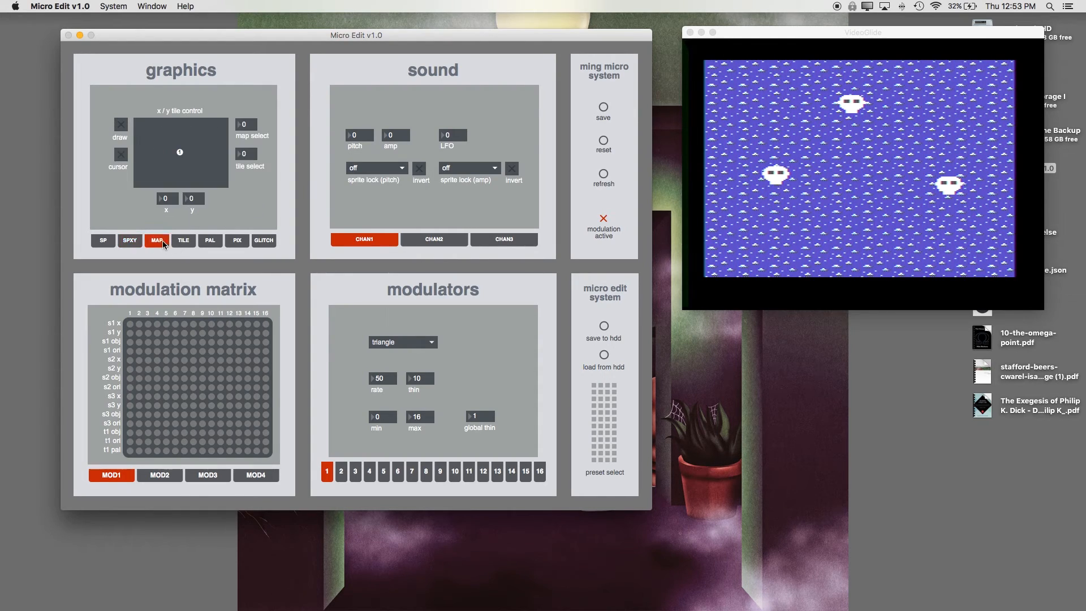
left_click(121, 155)
mouse_move(181, 151)
left_mouse_down()
mouse_move(200, 139)
mouse_move(186, 168)
left_mouse_up()
left_click_drag(185, 141, 171, 173)
Step: Clear object 0's pixels, draw a freehand stroke in color 3 with cursor and draw enabled, and clear the object again
left_click(237, 240)
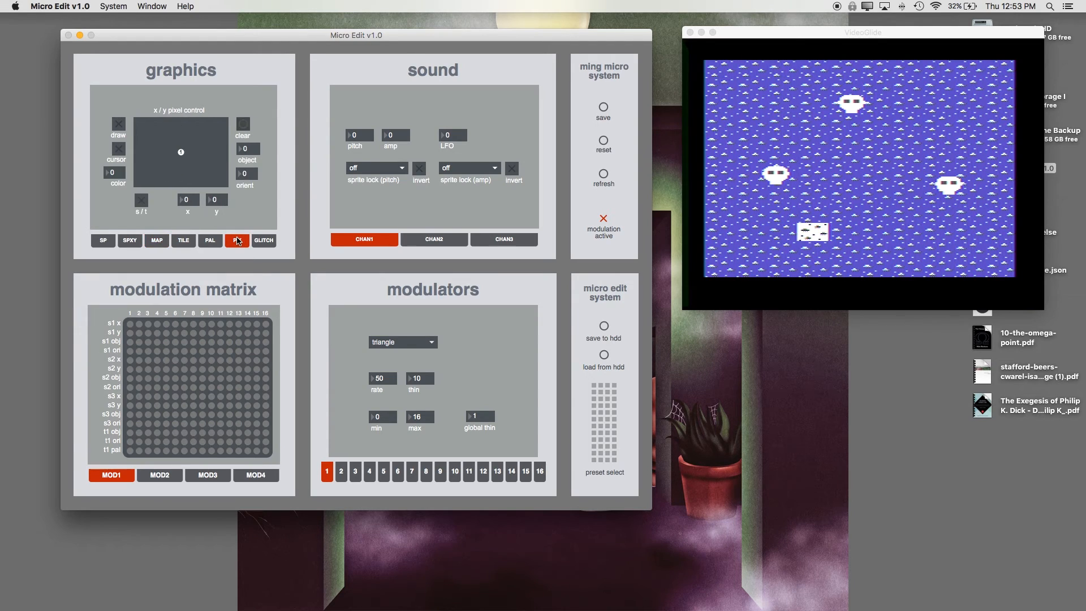
left_click(244, 125)
left_click_drag(191, 168, 168, 169)
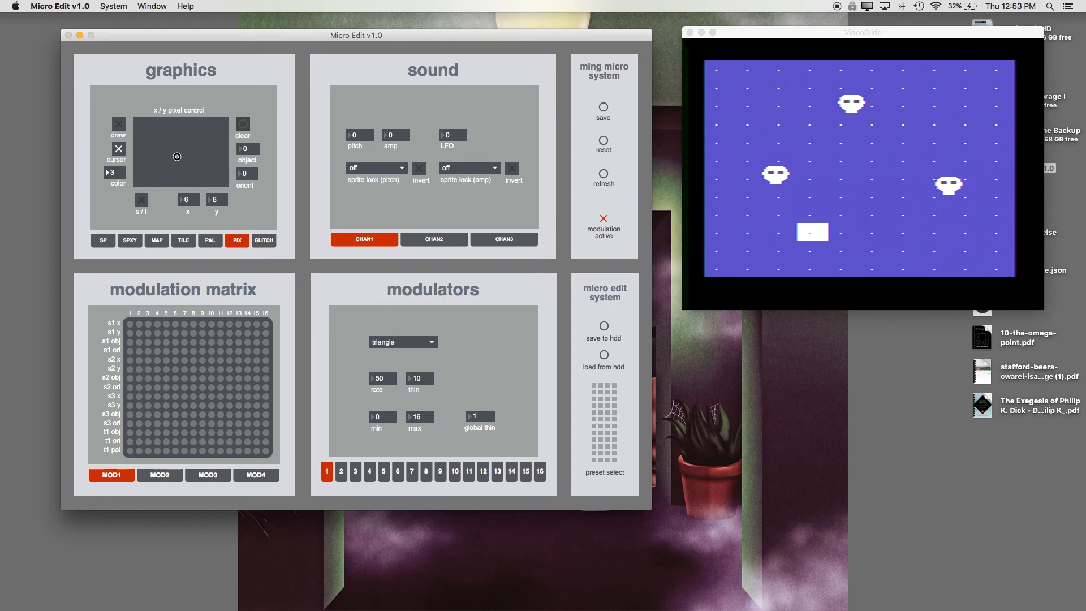
mouse_move(163, 142)
left_mouse_down()
mouse_move(183, 186)
mouse_move(206, 201)
left_mouse_up()
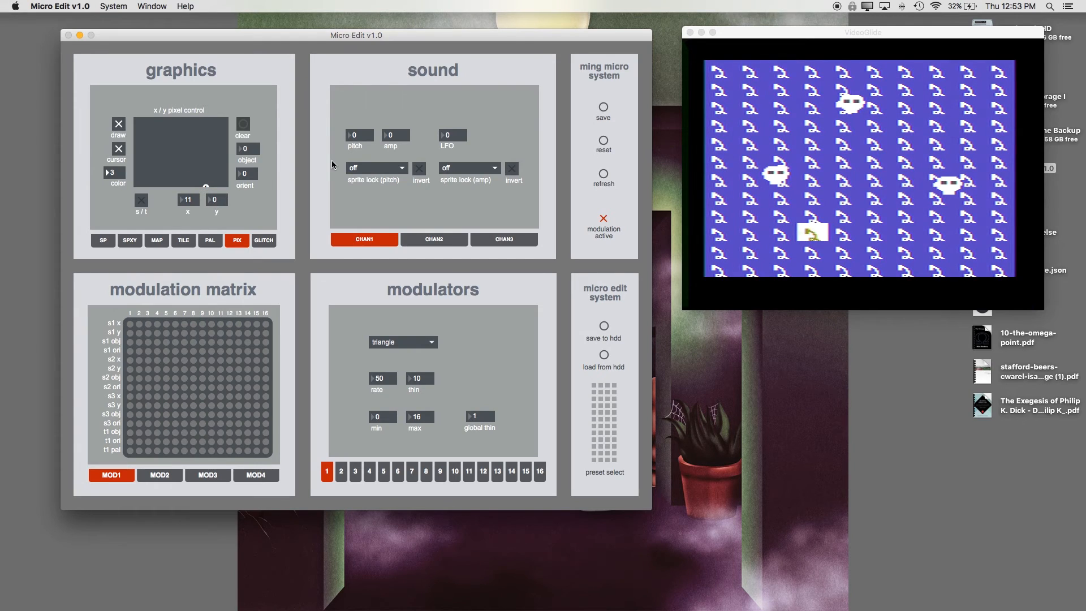
left_click(246, 127)
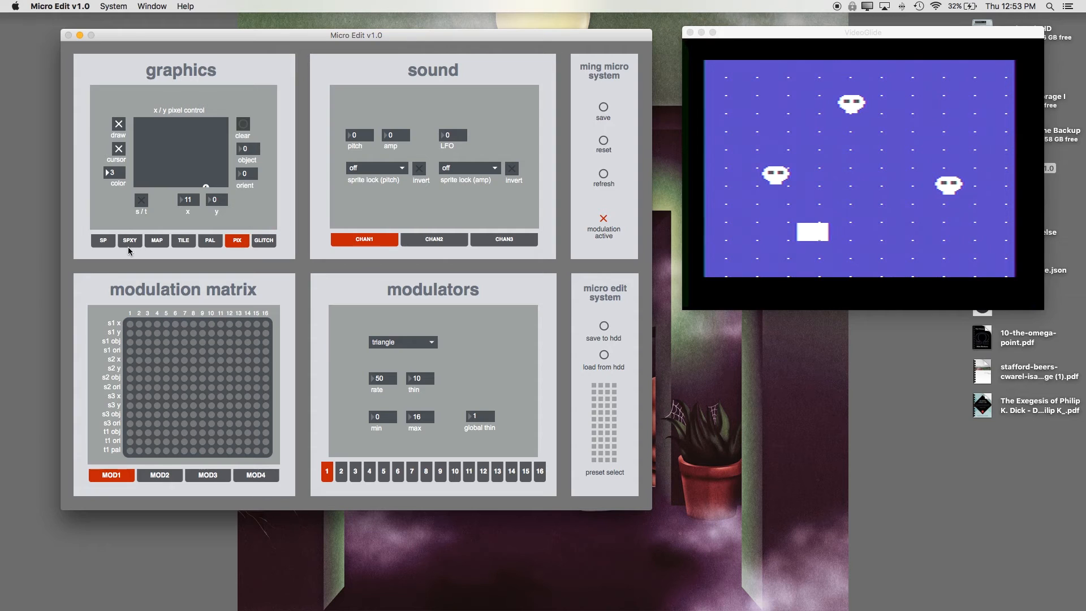
Step: Change the objects assigned to sprites 1 and 2 so they show different shapes
left_click(104, 241)
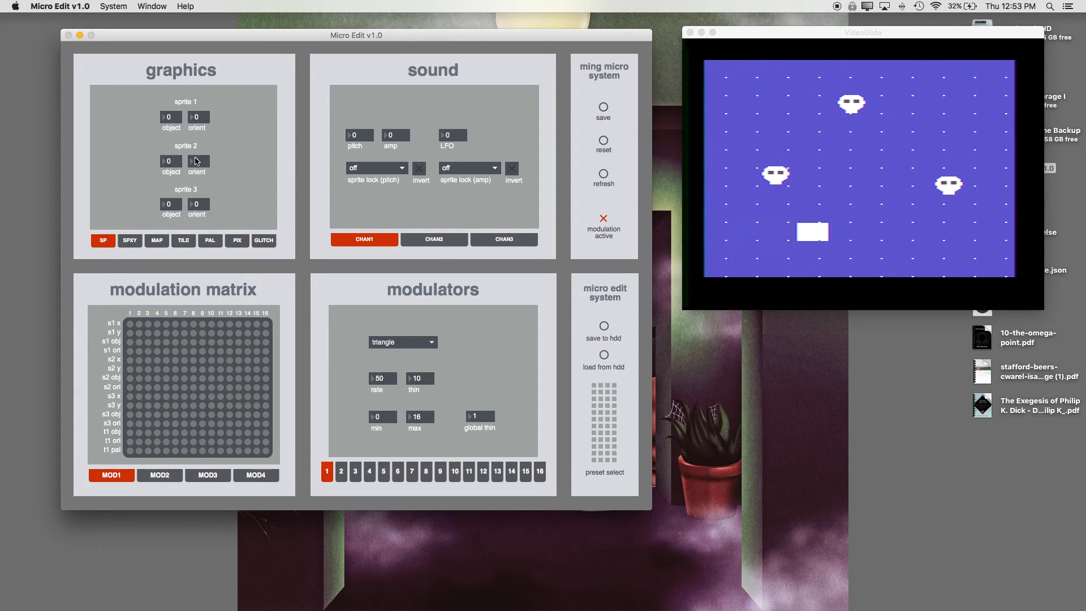
left_click_drag(169, 163, 174, 111)
Step: Set tile 2's object to 3 in the tile settings
left_click(153, 243)
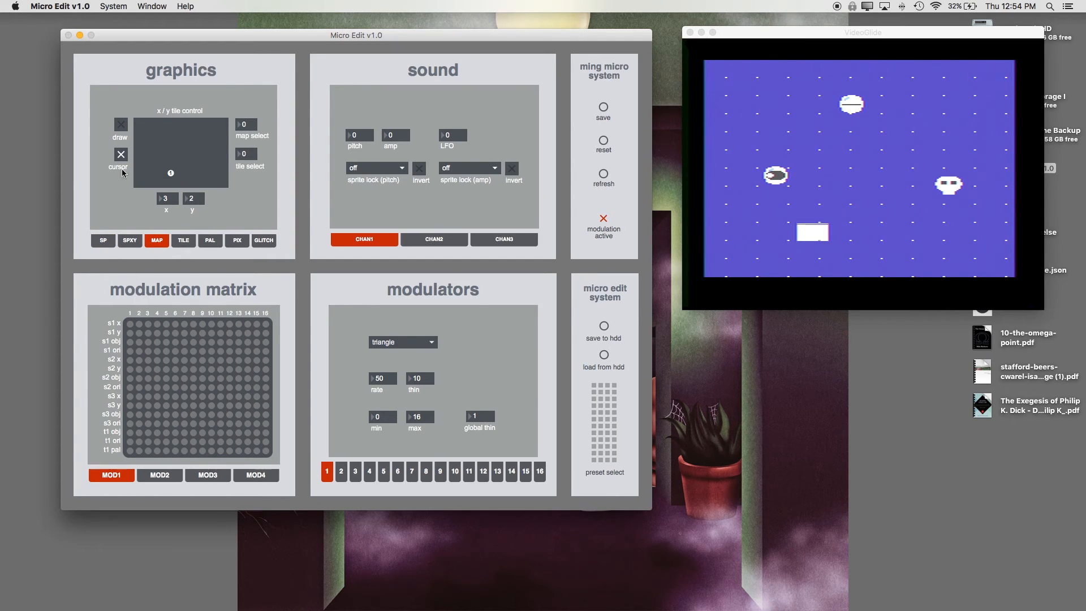
left_click(184, 243)
left_click_drag(163, 139, 155, 139)
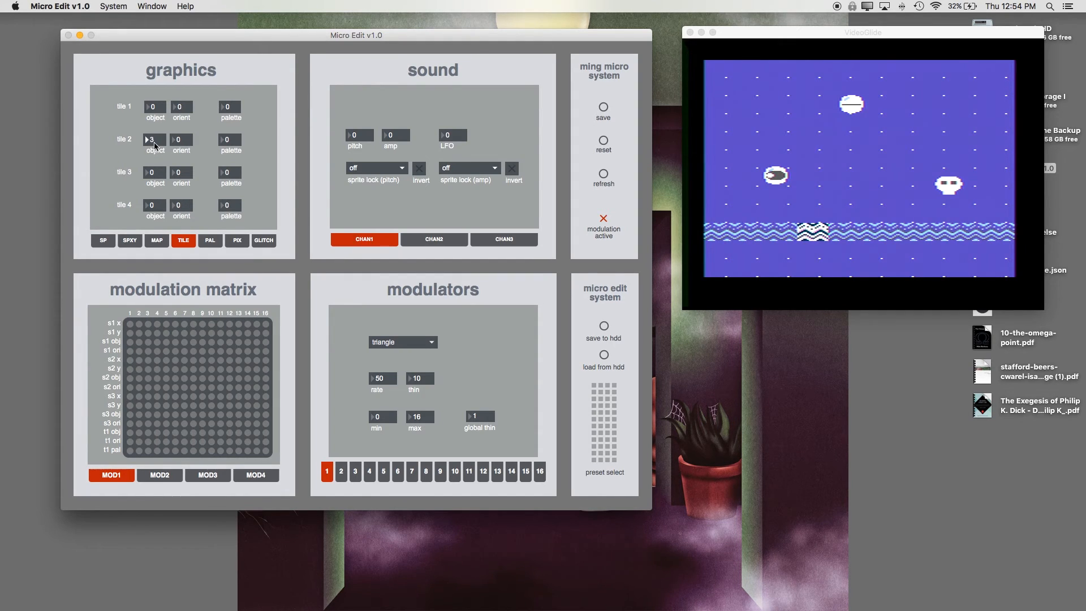
Step: Set tile 3 to object 4 with palette 4, and tile 4 to object 5 with palette 3
left_click_drag(159, 178, 229, 172)
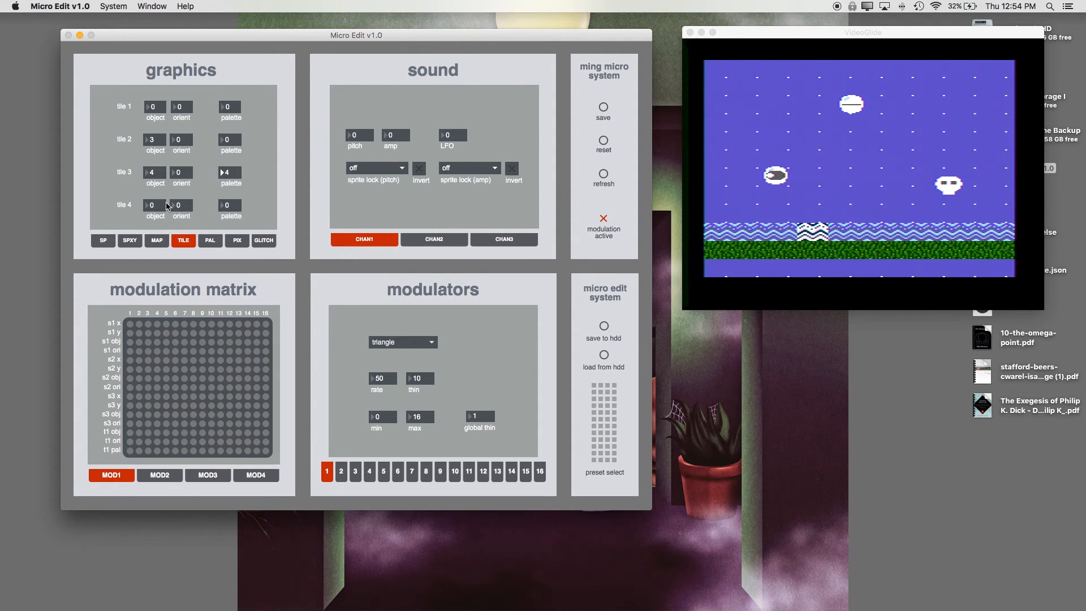
left_click_drag(160, 205, 158, 201)
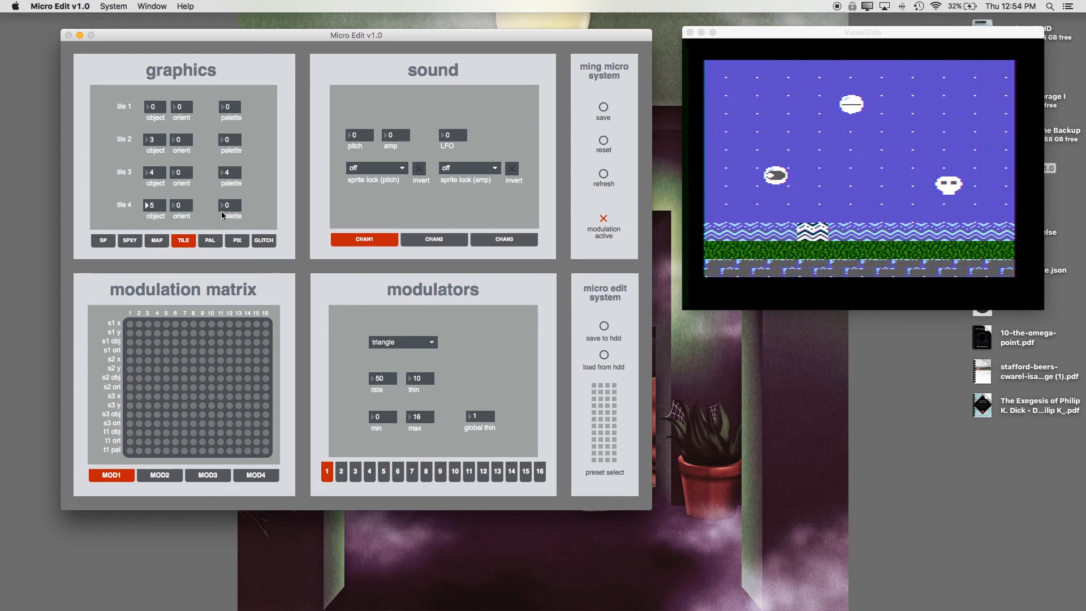
left_click_drag(232, 208, 232, 204)
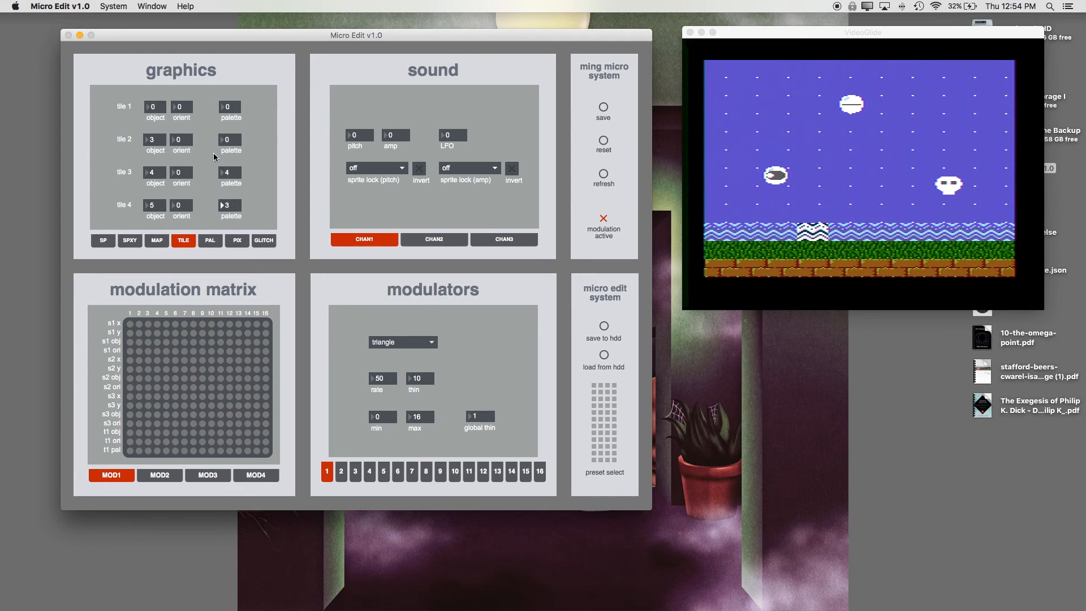
Step: Draw a freehand block structure in tile 3 across the upper map, from about x 5, y 6 to x 2, y 8
left_click(161, 241)
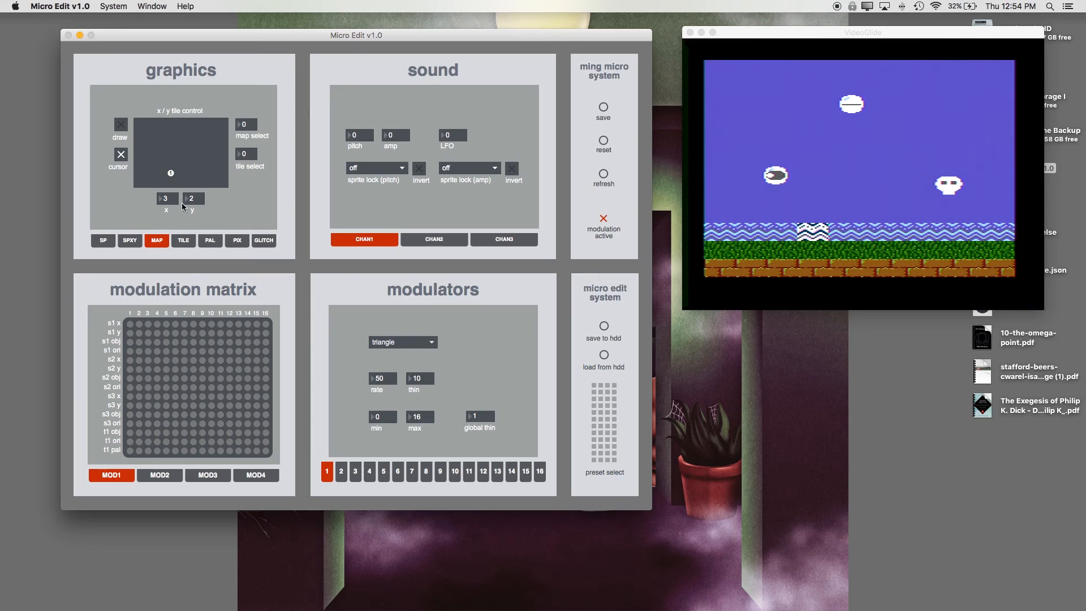
left_click_drag(171, 174, 187, 152)
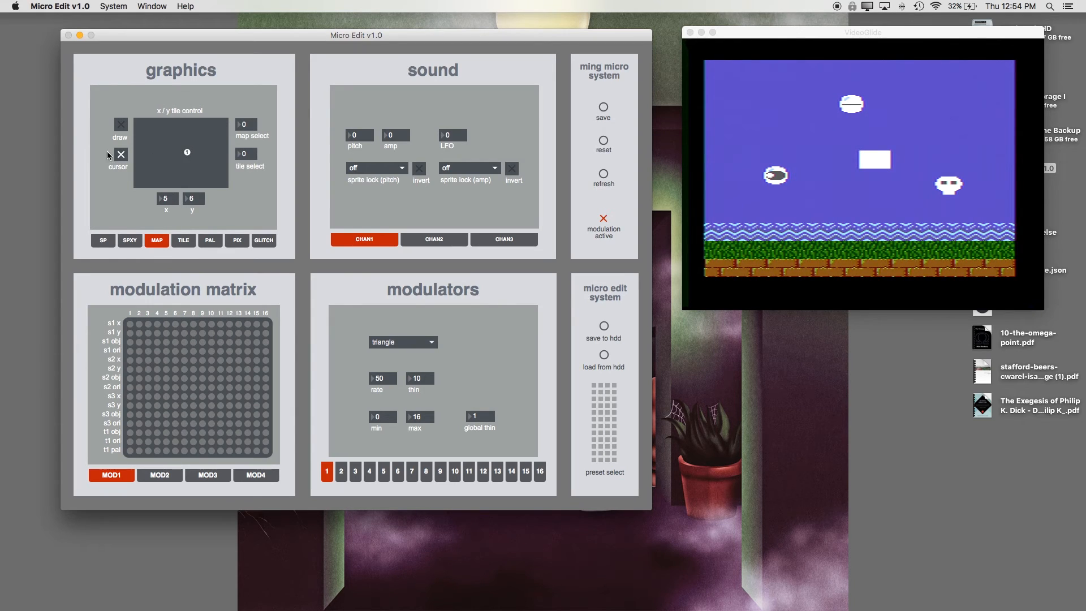
mouse_move(253, 154)
left_mouse_down()
mouse_move(172, 155)
mouse_move(170, 139)
mouse_move(187, 138)
mouse_move(162, 139)
left_mouse_up()
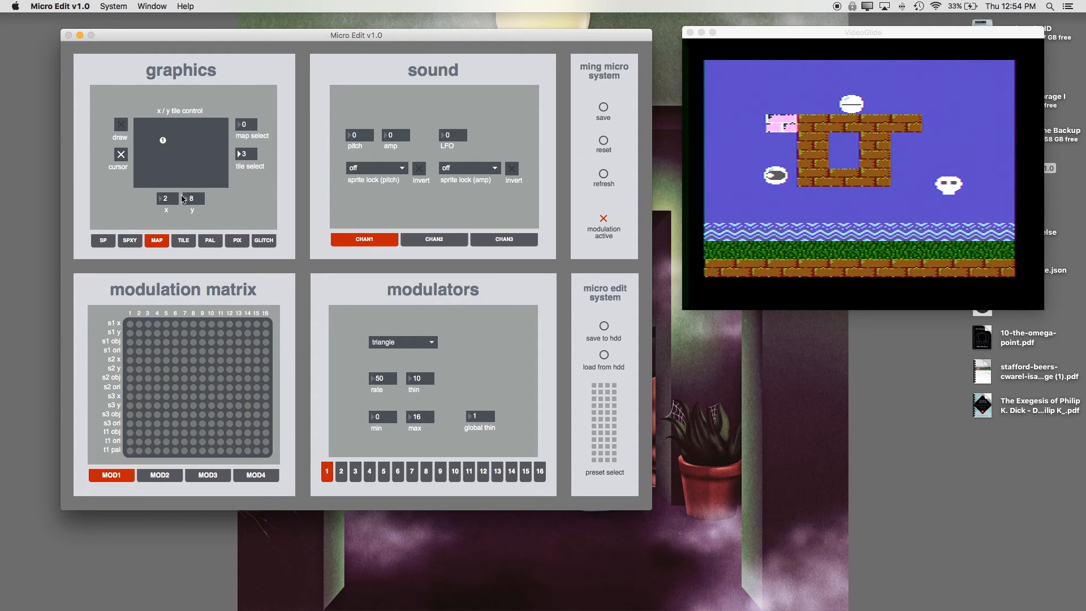
Step: Glitch the tile graphics by trying tile scroll values of 368, 1600 and 16191 and adjusting the tile region
left_click(261, 241)
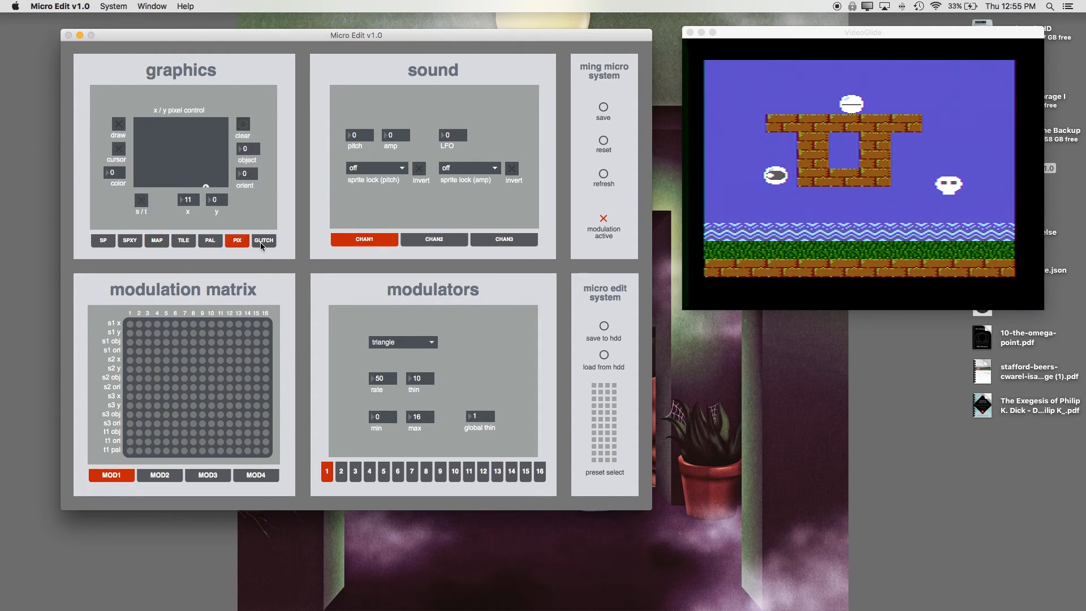
left_click_drag(114, 179, 114, 87)
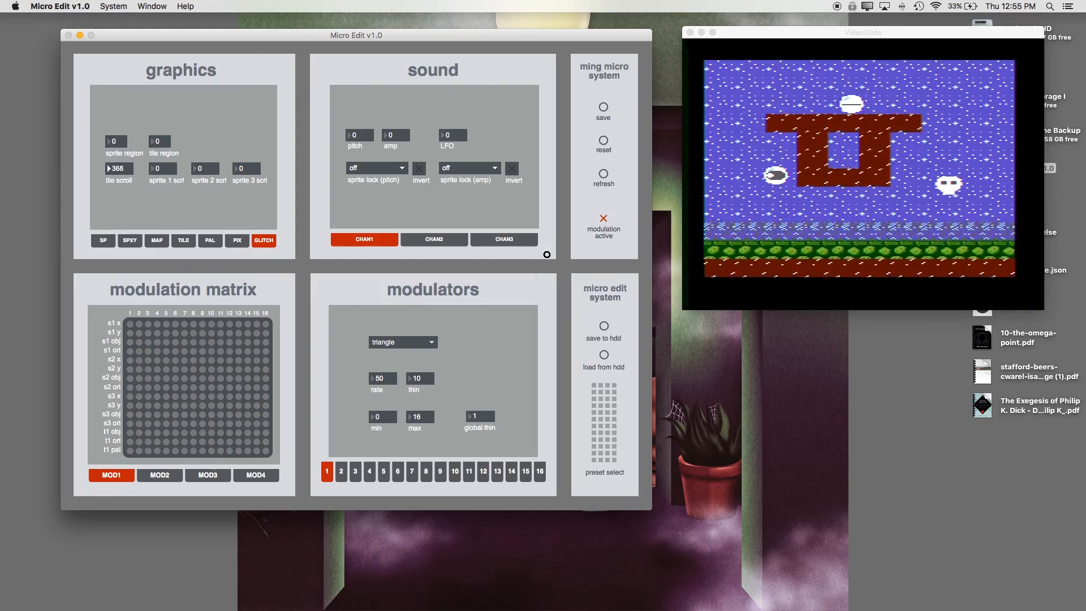
left_click_drag(534, 193, 100, 171)
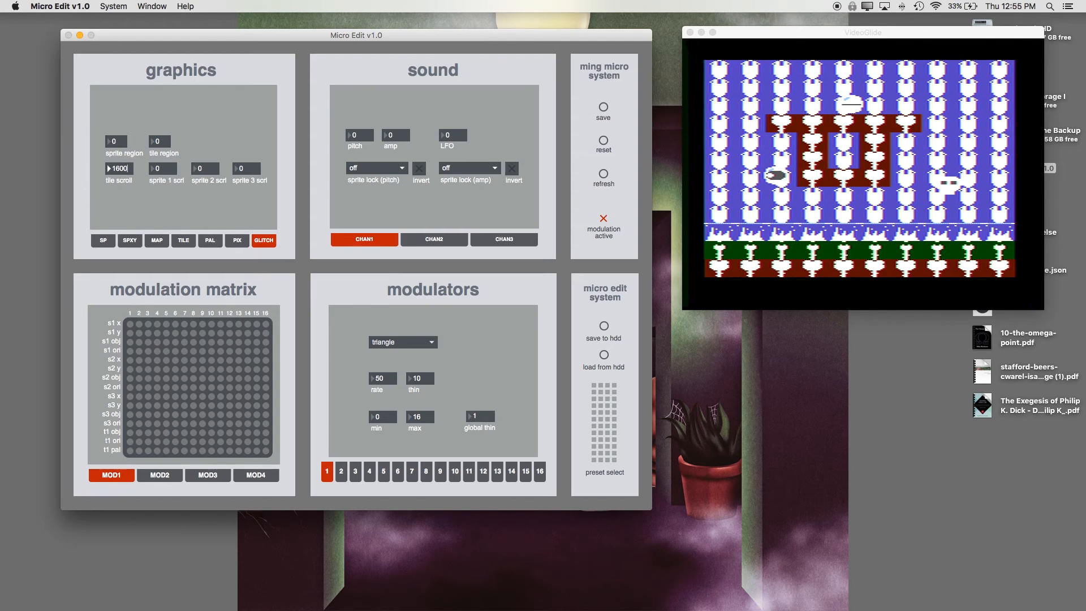
mouse_move(556, 114)
left_mouse_down()
mouse_move(560, 152)
mouse_move(563, 105)
mouse_move(566, 295)
mouse_move(566, 129)
left_mouse_up()
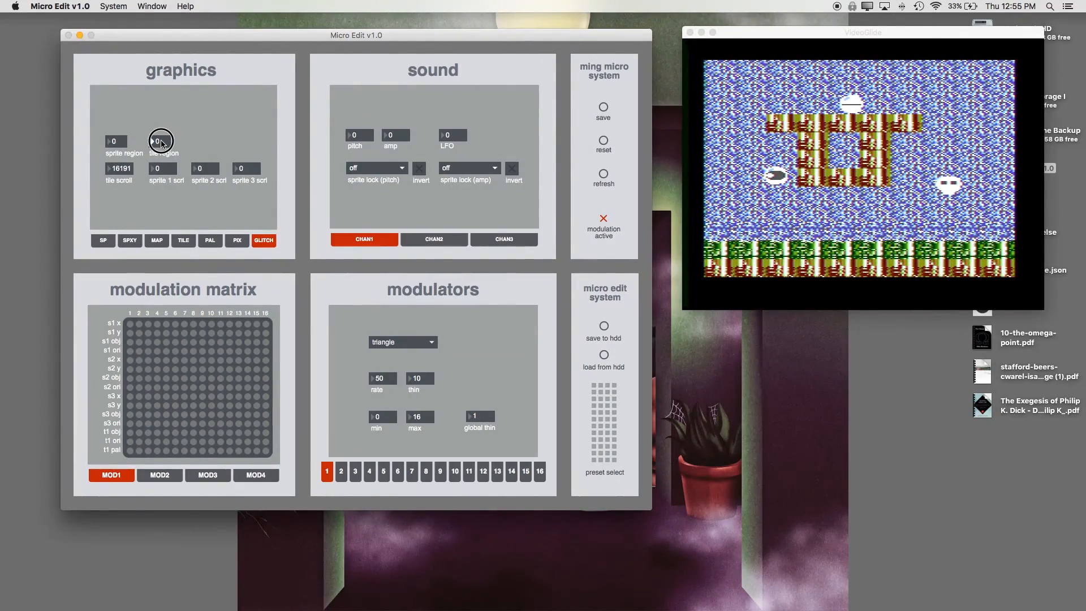
left_click_drag(161, 142, 162, 139)
left_click_drag(123, 207, 535, 450)
key("1")
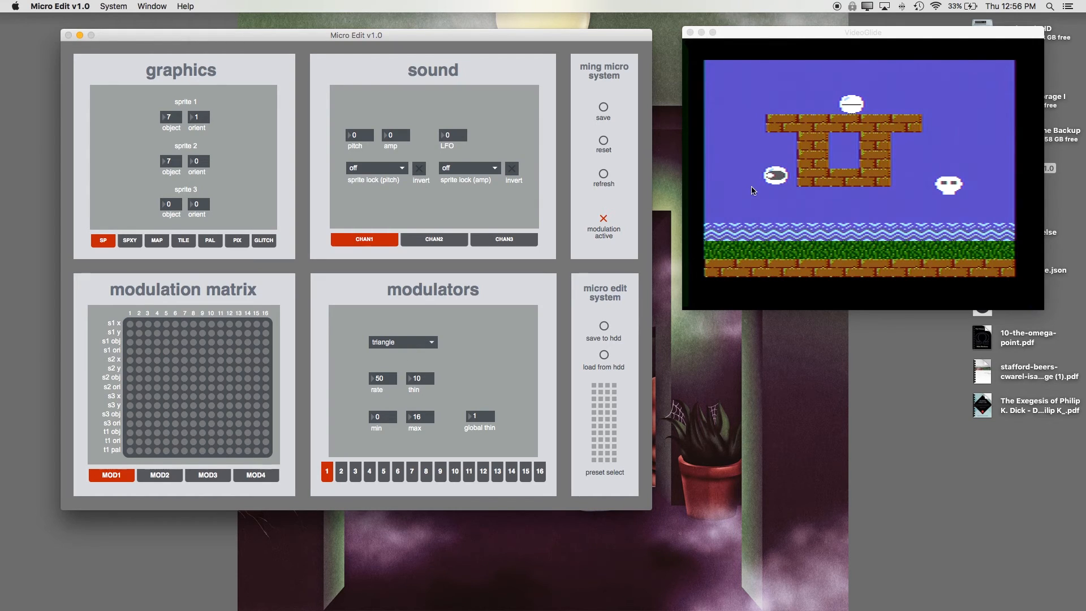
Step: Examine the modulation destinations listed on all four pages of the modulation matrix
left_click(167, 479)
left_click(191, 476)
left_click(256, 475)
left_click(113, 475)
left_click(160, 475)
left_click(208, 475)
left_click(255, 475)
left_click(120, 477)
left_click(170, 476)
left_click(205, 478)
left_click(253, 476)
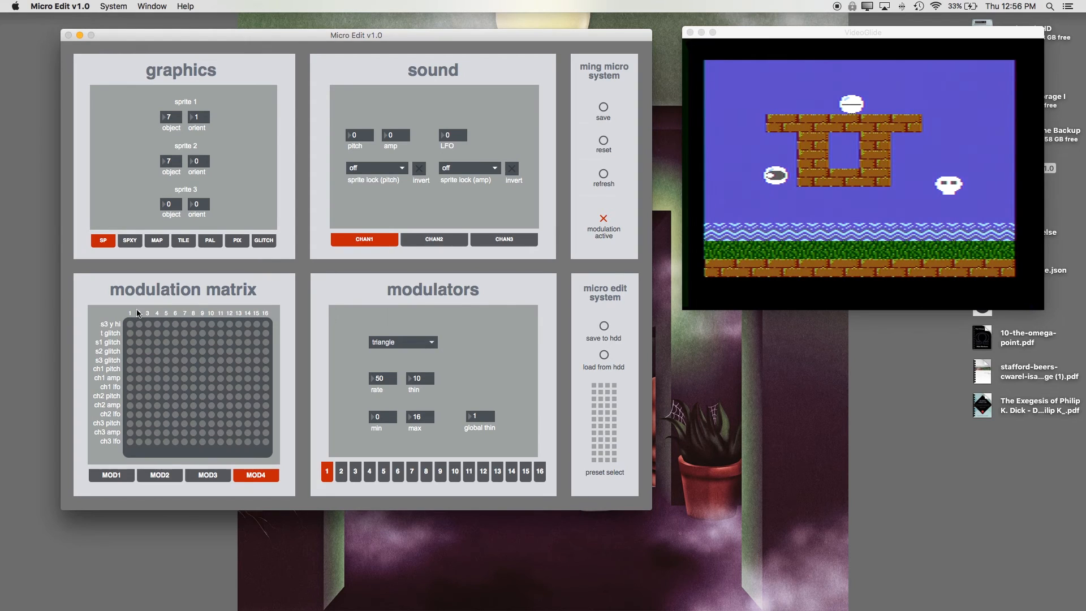
left_click(212, 474)
left_click(160, 475)
left_click(113, 475)
left_click(161, 475)
left_click(222, 479)
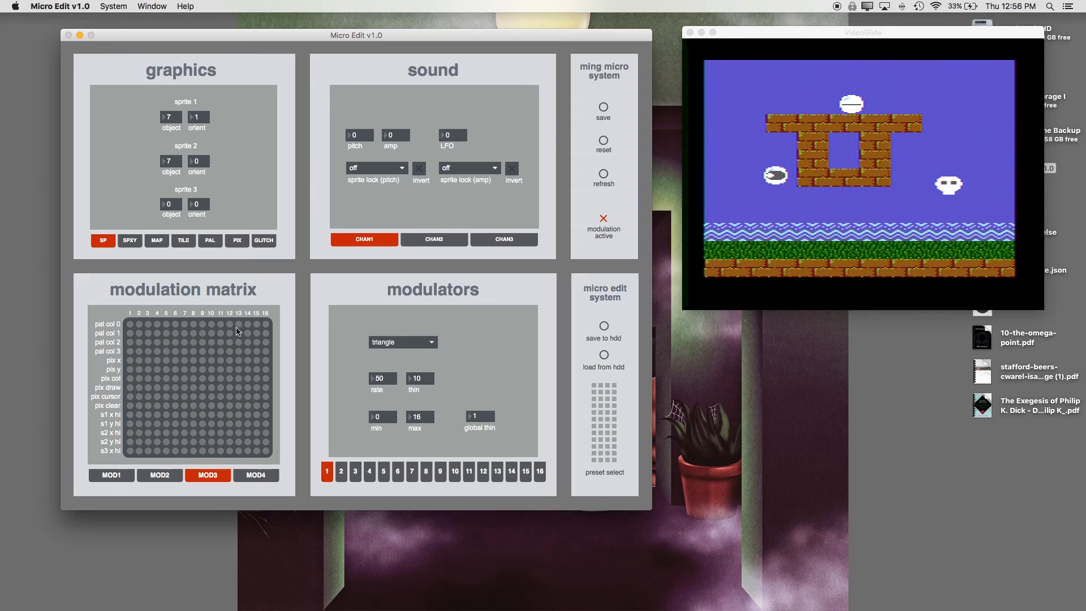
left_click(252, 476)
Step: Route modulator 1 to sprite 1's x position and set its rate to 37, min to 11 and max to 77
left_click(112, 475)
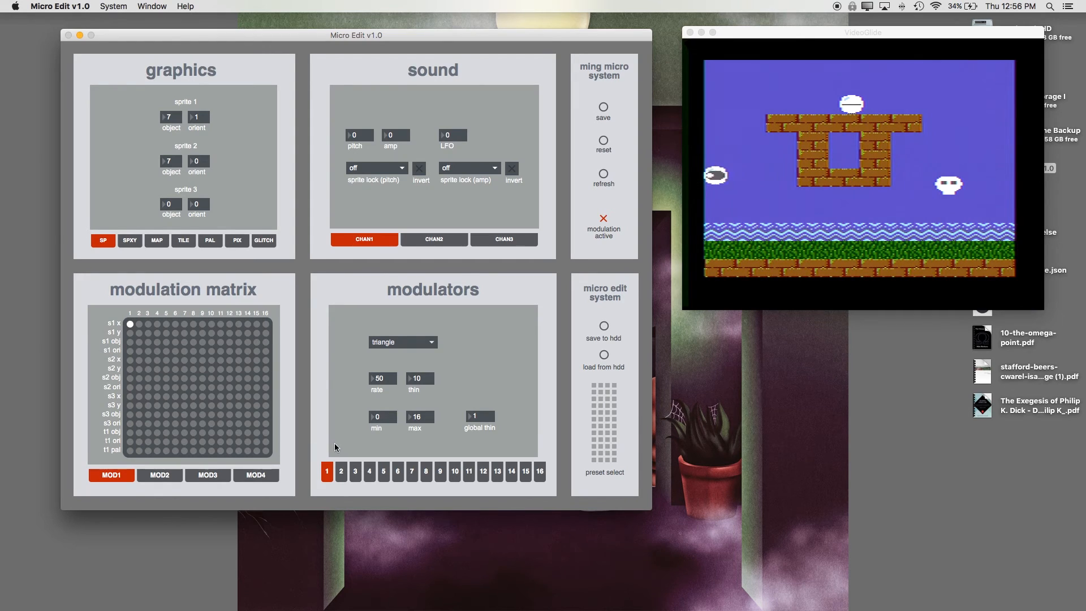
left_click(355, 471)
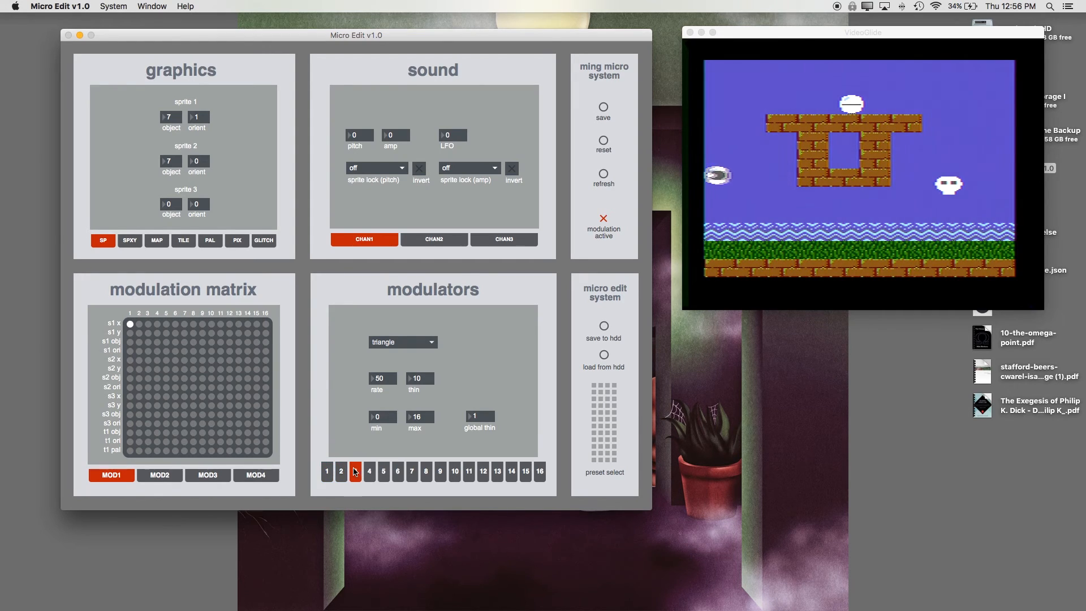
left_click(328, 471)
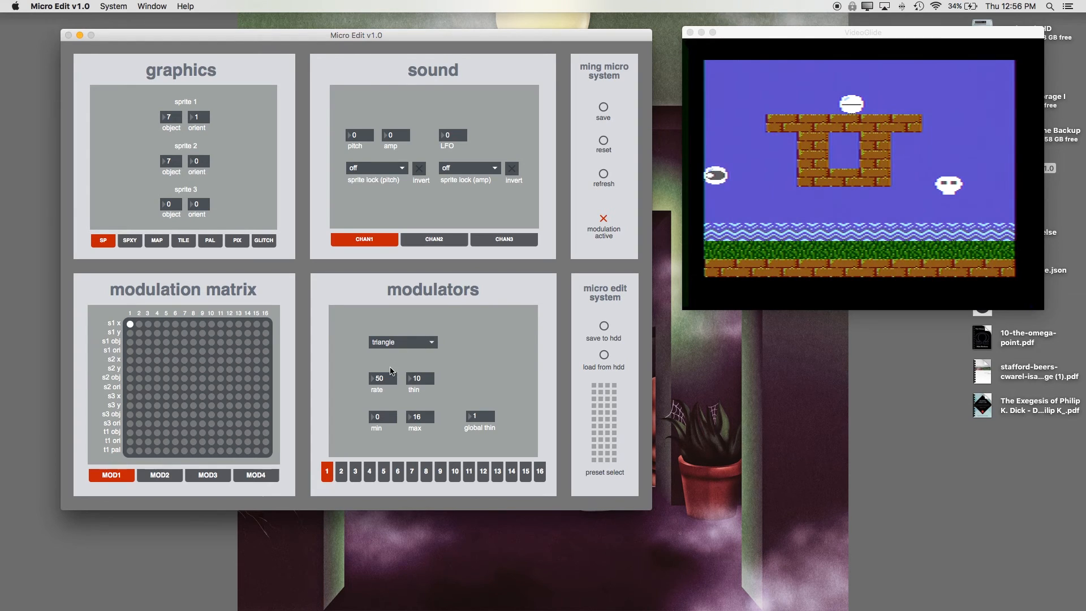
left_click_drag(423, 422, 427, 383)
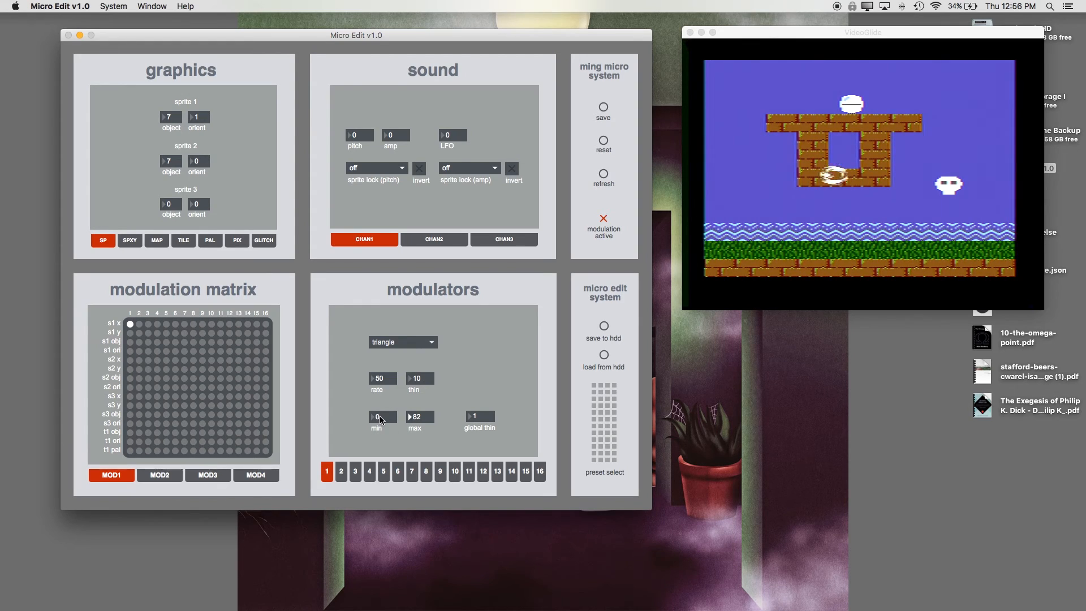
left_click_drag(380, 419, 423, 420)
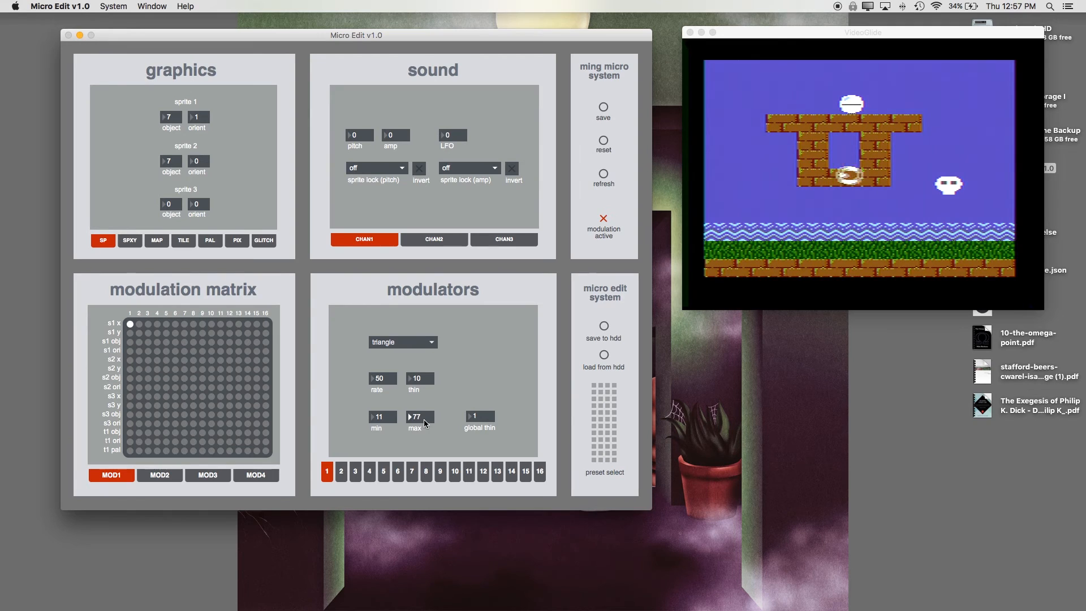
left_click_drag(382, 378, 128, 334)
Step: Route modulator 2 instead of modulator 1 to sprite 1's y position, with rate 216, min 10 and max 92
left_click(129, 334)
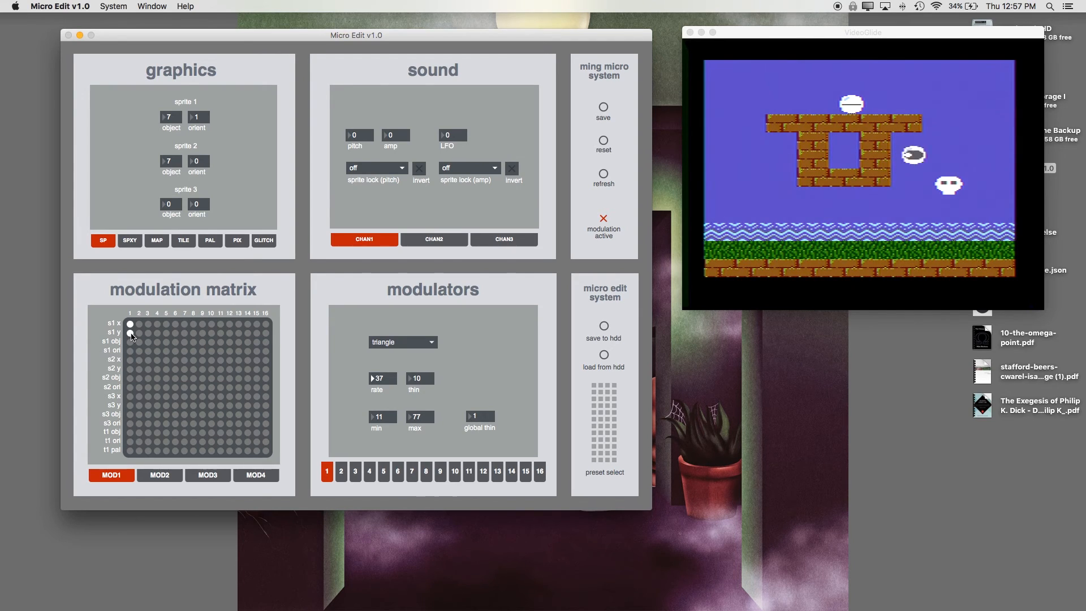
left_click(131, 334)
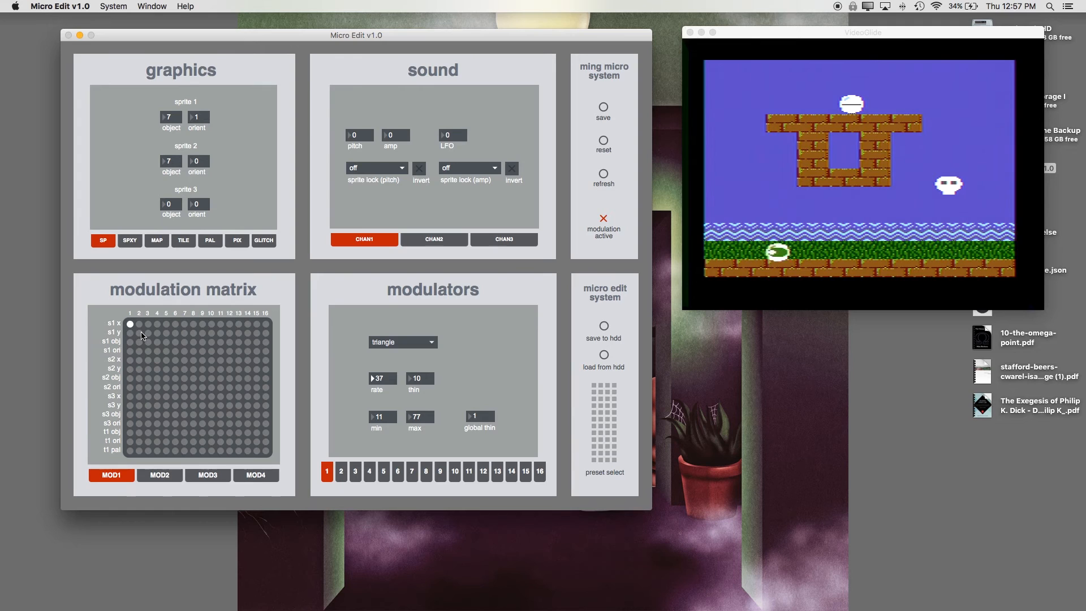
left_click(139, 333)
left_click(341, 471)
left_click_drag(423, 396, 424, 376)
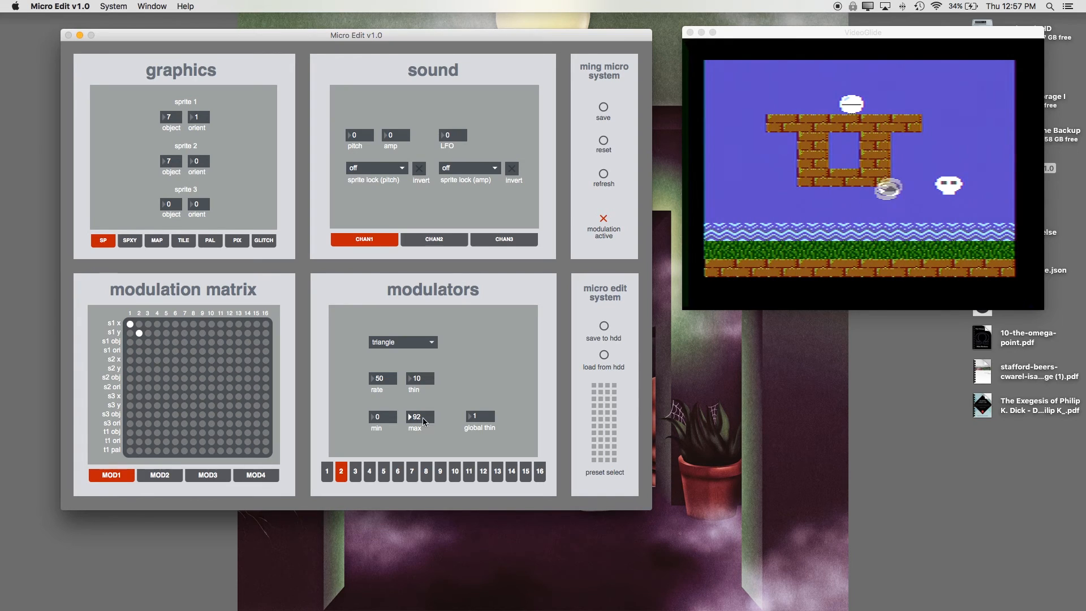
left_click_drag(378, 420, 383, 284)
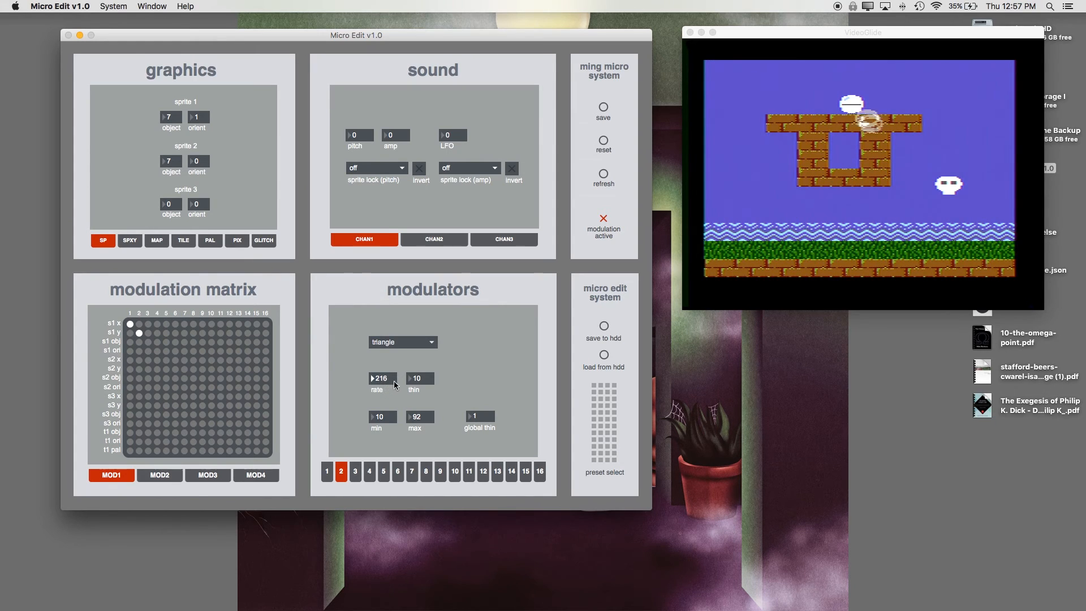
Step: Change the waveform of modulators 2 and 1 to sine
left_click(405, 343)
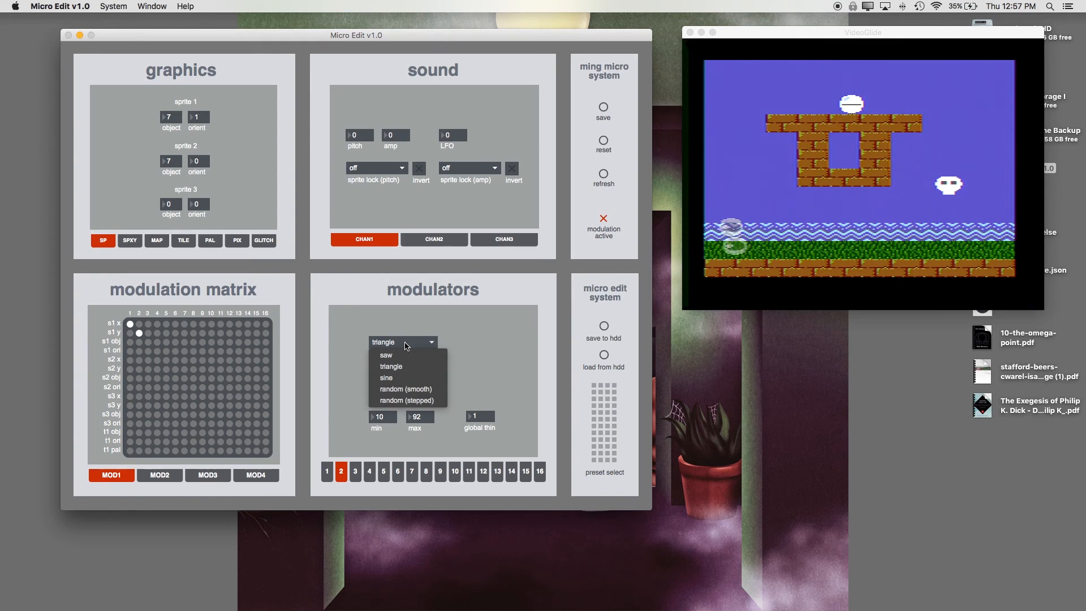
left_click(403, 383)
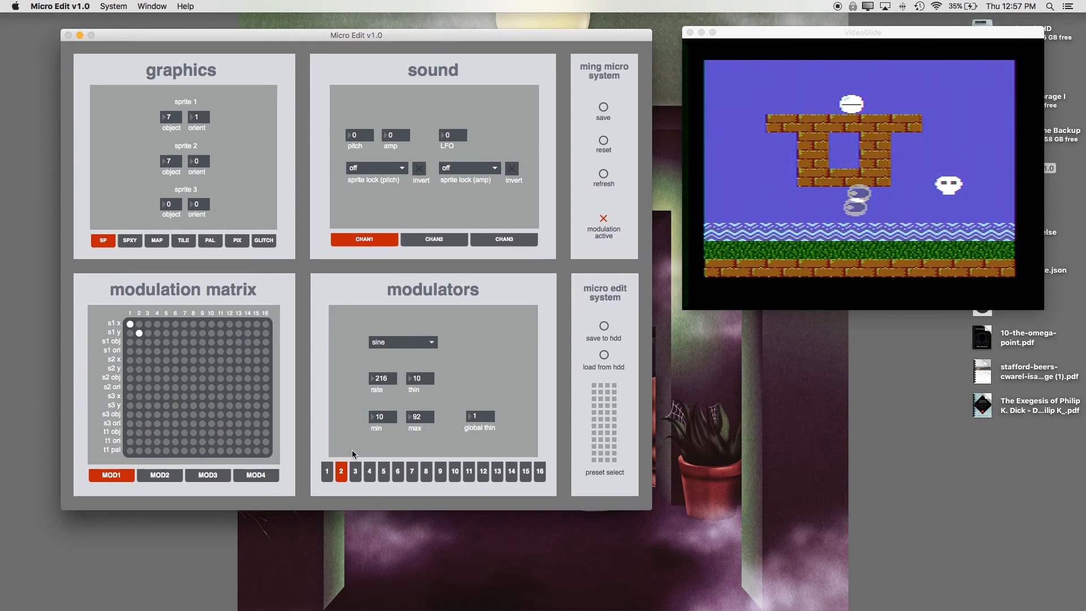
left_click(398, 343)
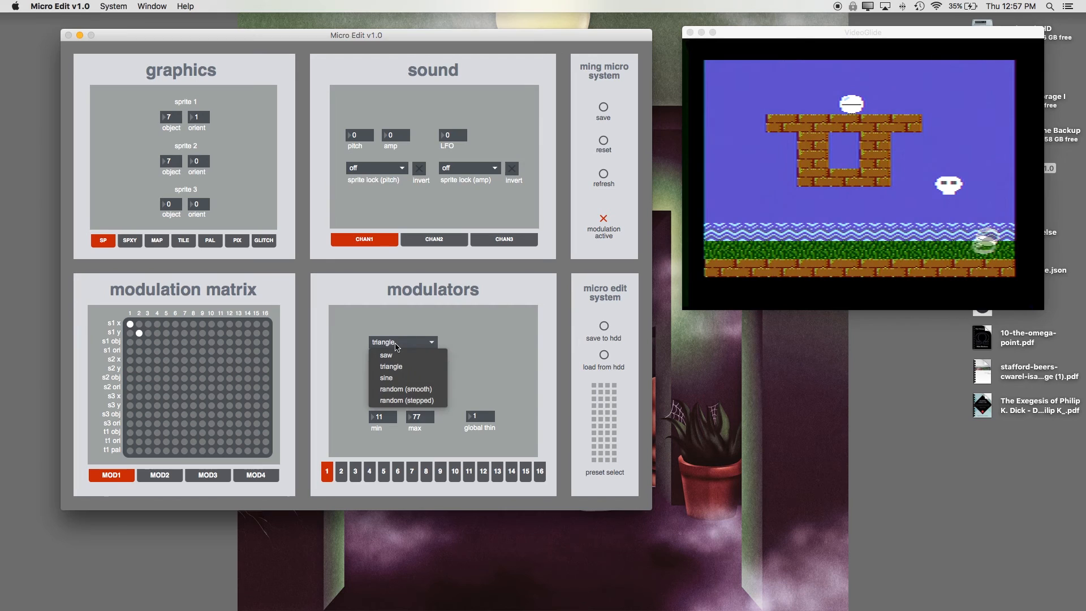
left_click(390, 352)
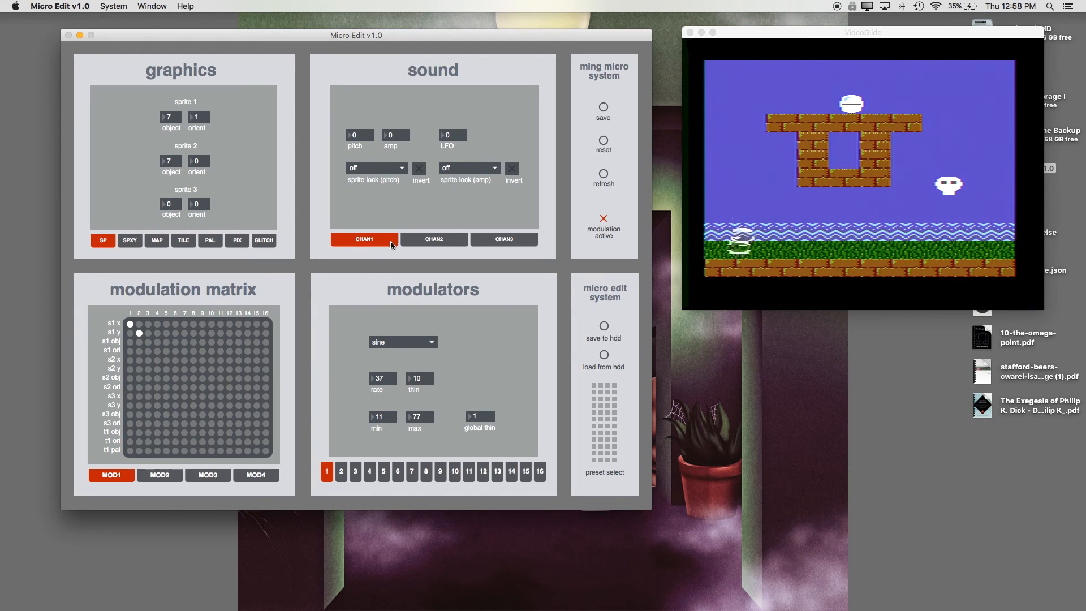
Step: Compare the controls of the three sound channels and return to channel 1
left_click(450, 240)
left_click(504, 238)
left_click(342, 238)
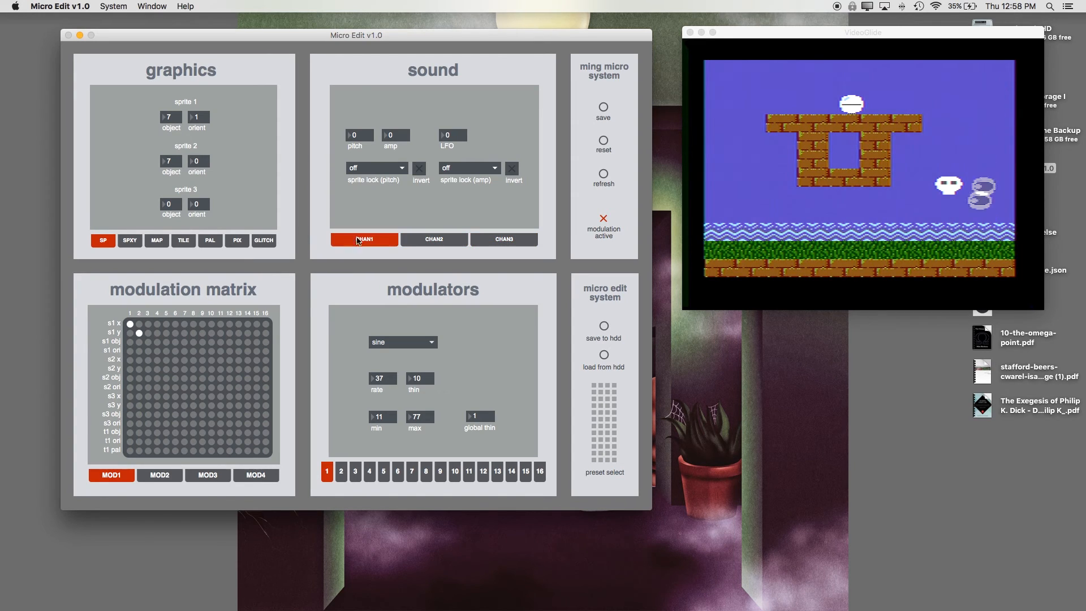
left_click(419, 241)
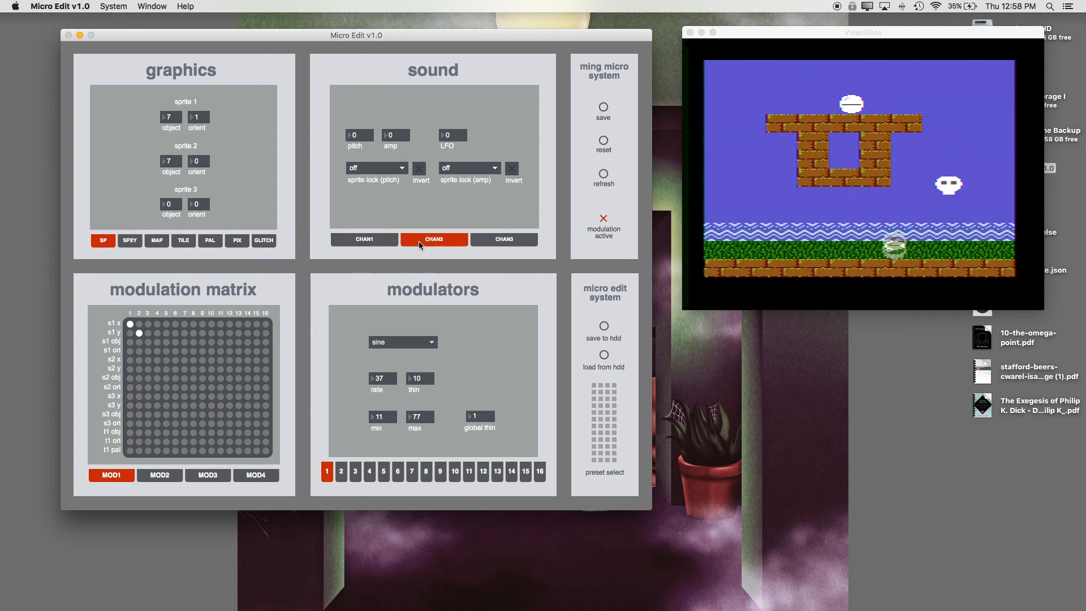
left_click(504, 240)
left_click(453, 236)
left_click(504, 238)
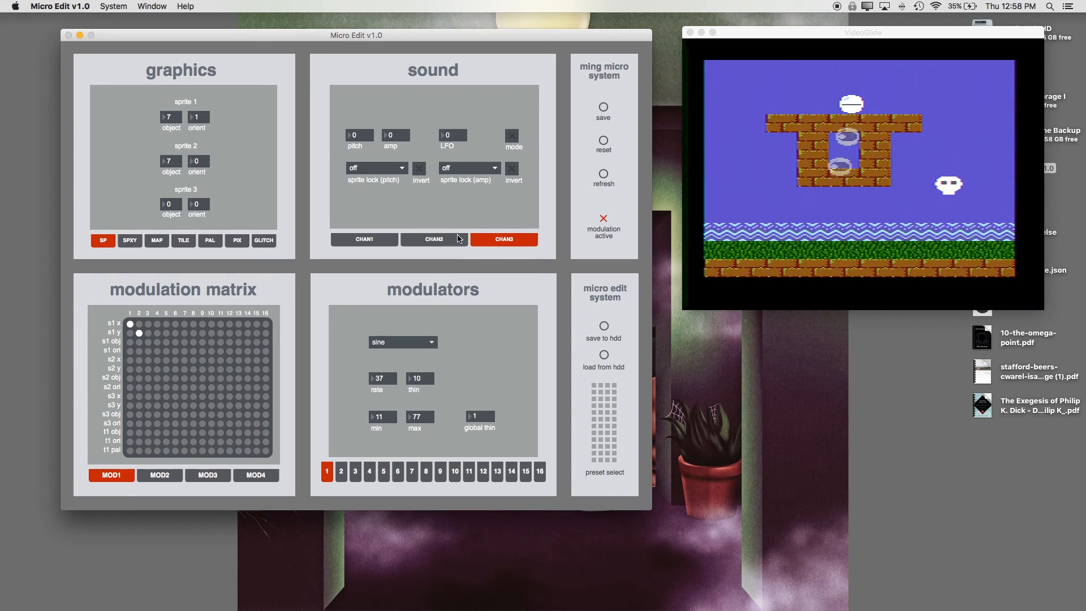
left_click(383, 240)
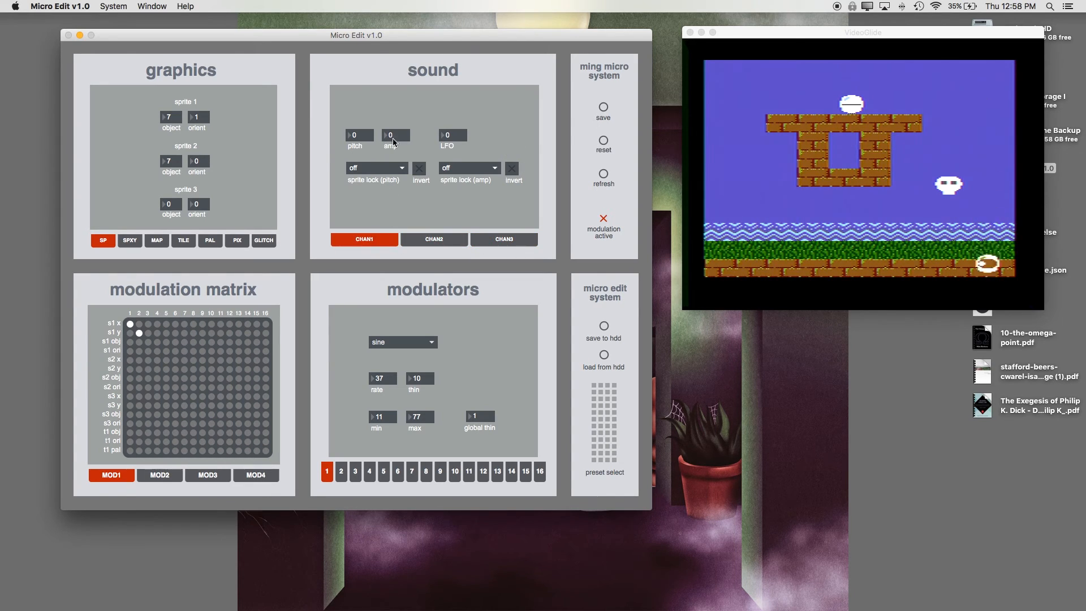
Step: Set sound channel 1's amp to 15 and raise its pitch to 895
left_click_drag(399, 142, 399, 107)
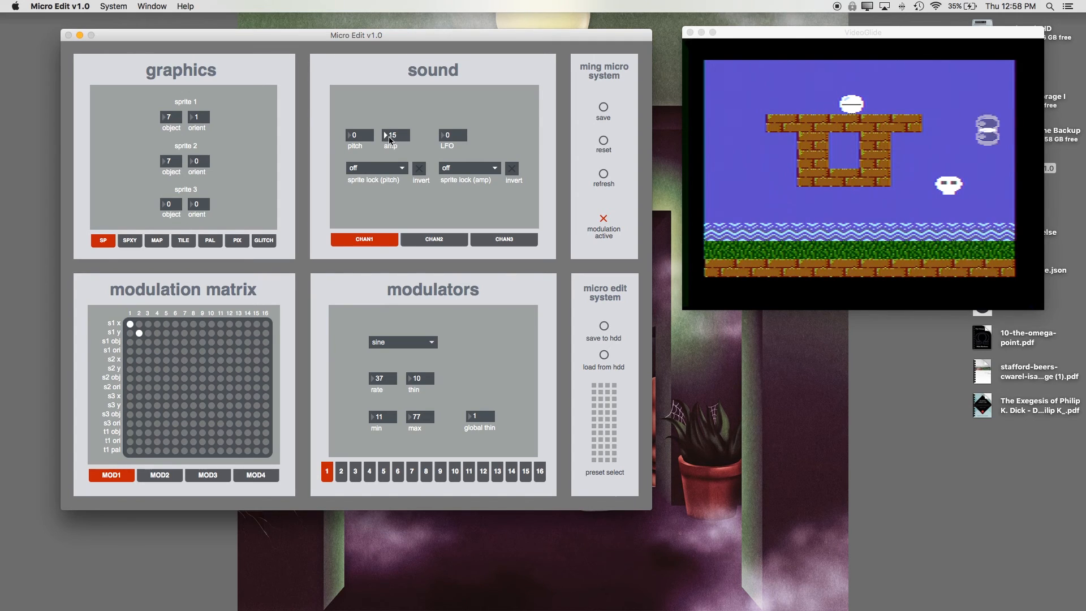
left_click_drag(355, 136, 364, 75)
left_click_drag(553, 254, 546, 274)
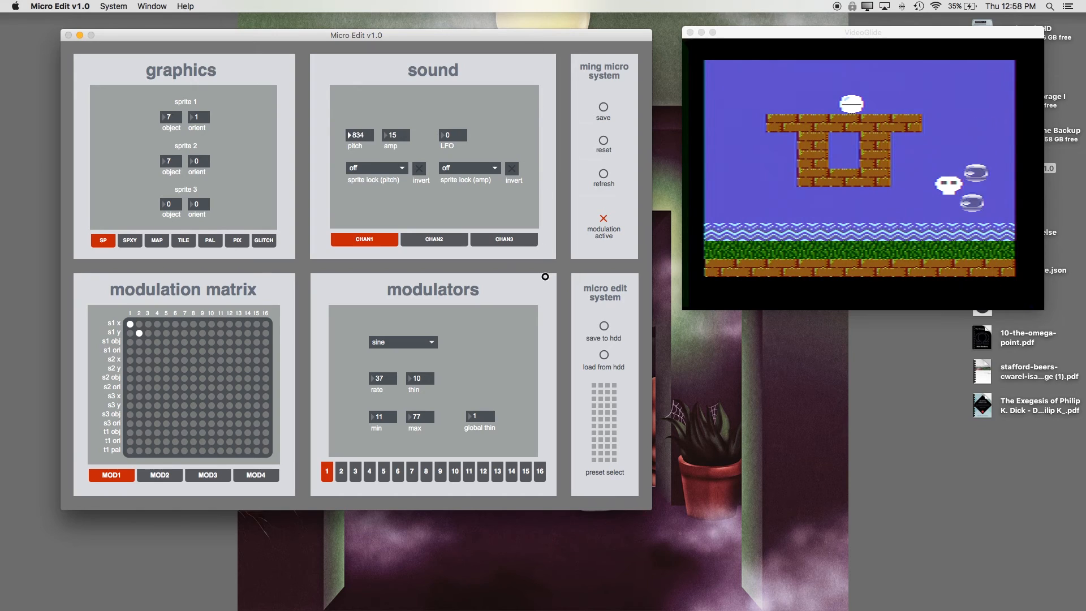
left_click(402, 168)
mouse_move(356, 137)
left_mouse_down()
mouse_move(360, 225)
mouse_move(362, 137)
left_mouse_up()
left_click_drag(354, 185, 361, 102)
Step: Check channel 1's sprite lock options for pitch, leave the lock off, and set the pitch to 822
left_click(397, 168)
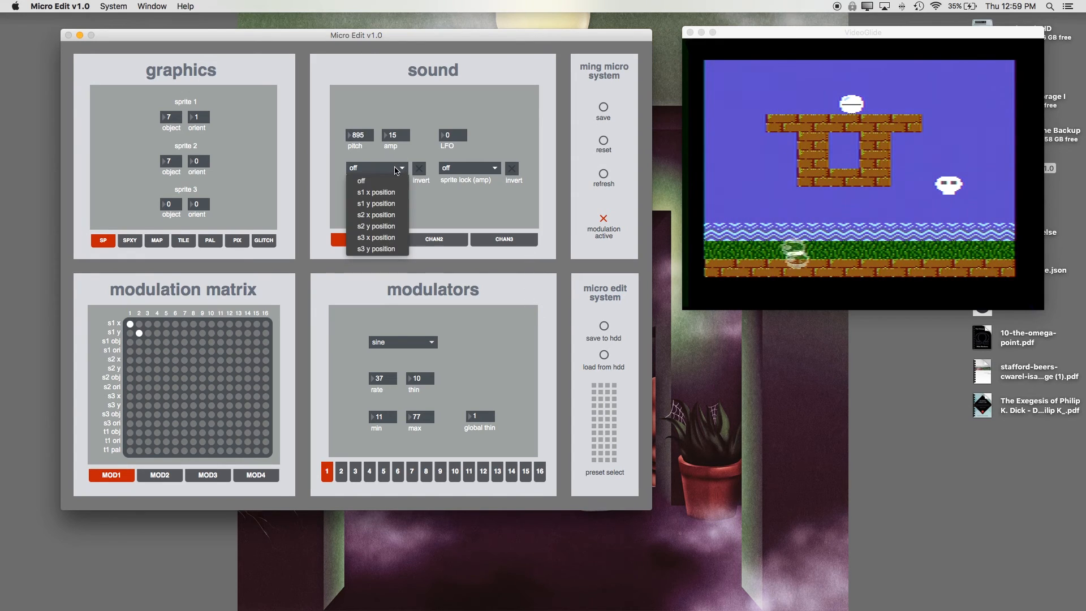
left_click(347, 177)
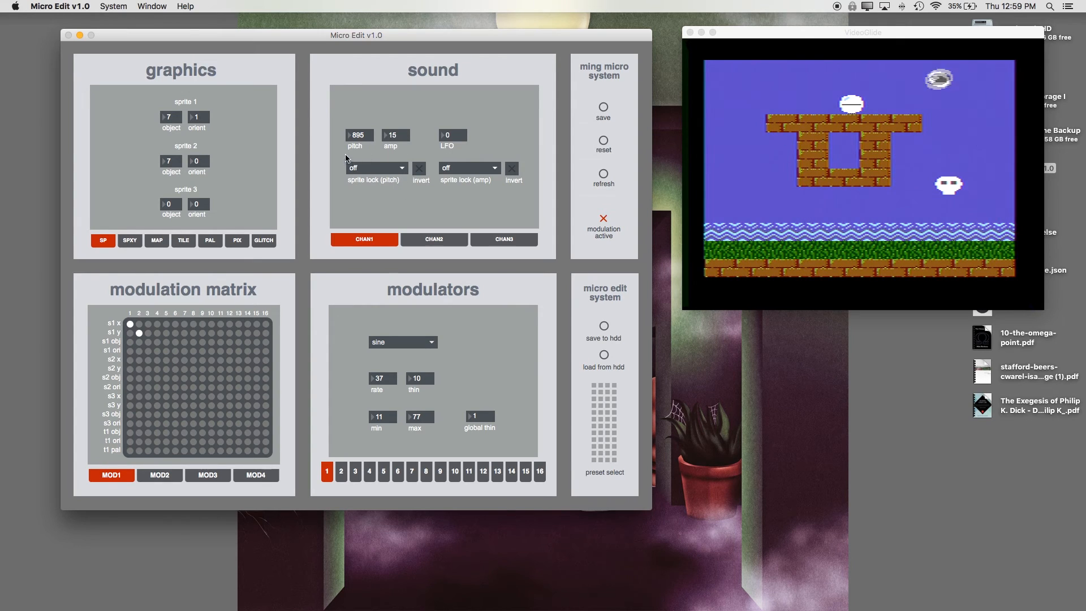
left_click_drag(360, 135, 357, 177)
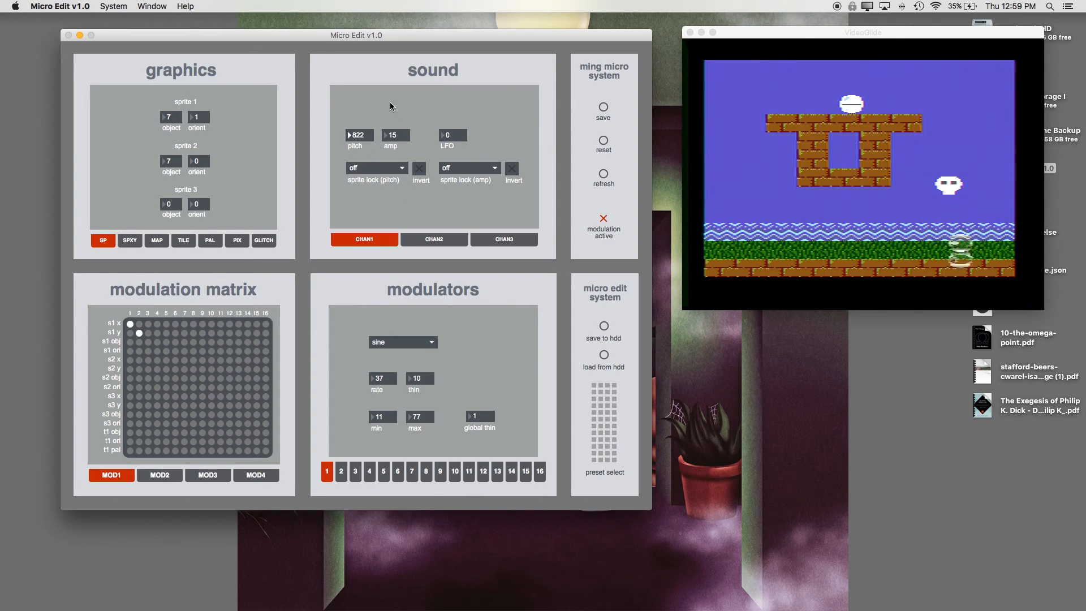
Step: Set sound channel 1's pitch to 806 and lock its pitch to sprite 1's y position
left_click_drag(363, 134, 323, 47)
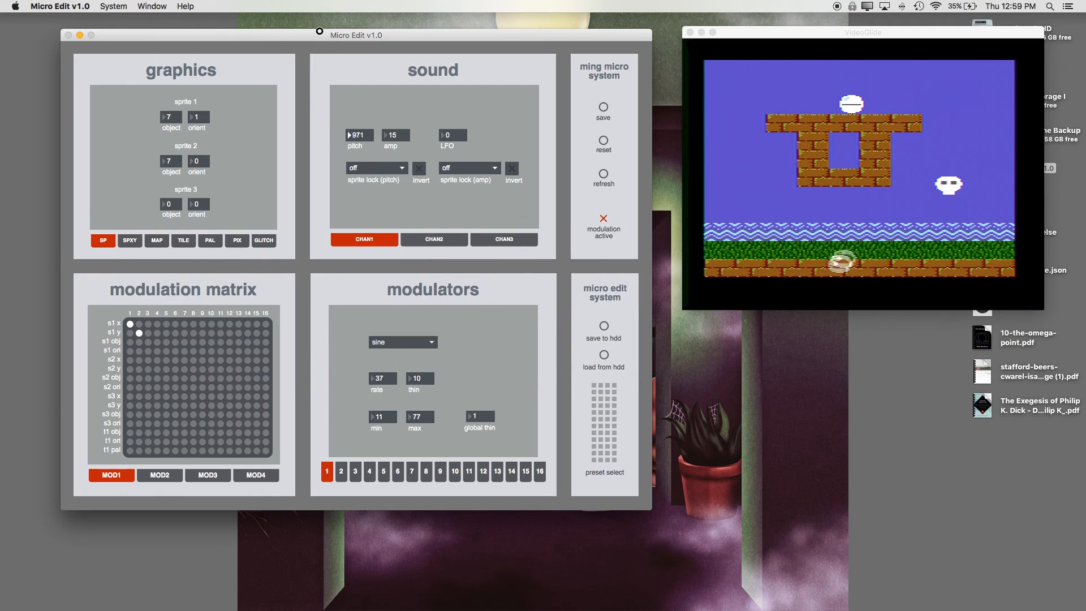
left_click_drag(507, 253, 518, 289)
left_click_drag(514, 336, 515, 311)
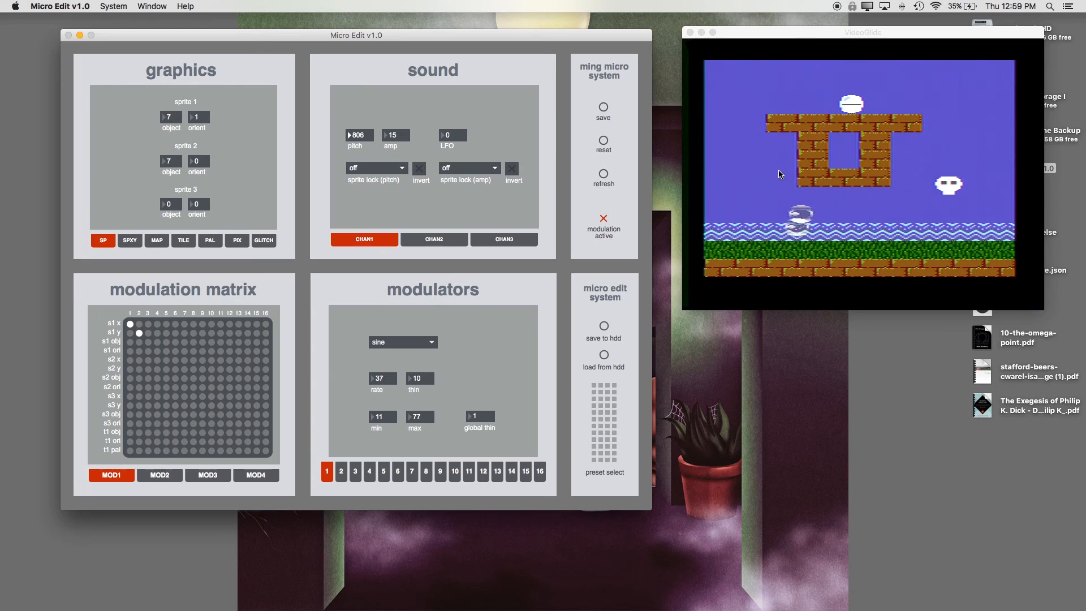
left_click(403, 168)
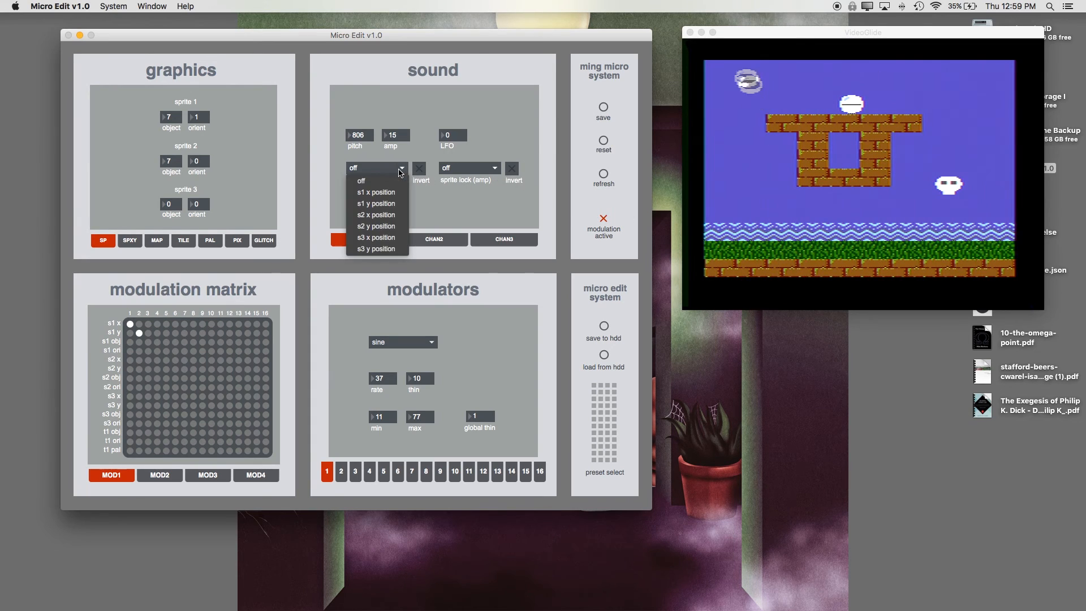
left_click(399, 157)
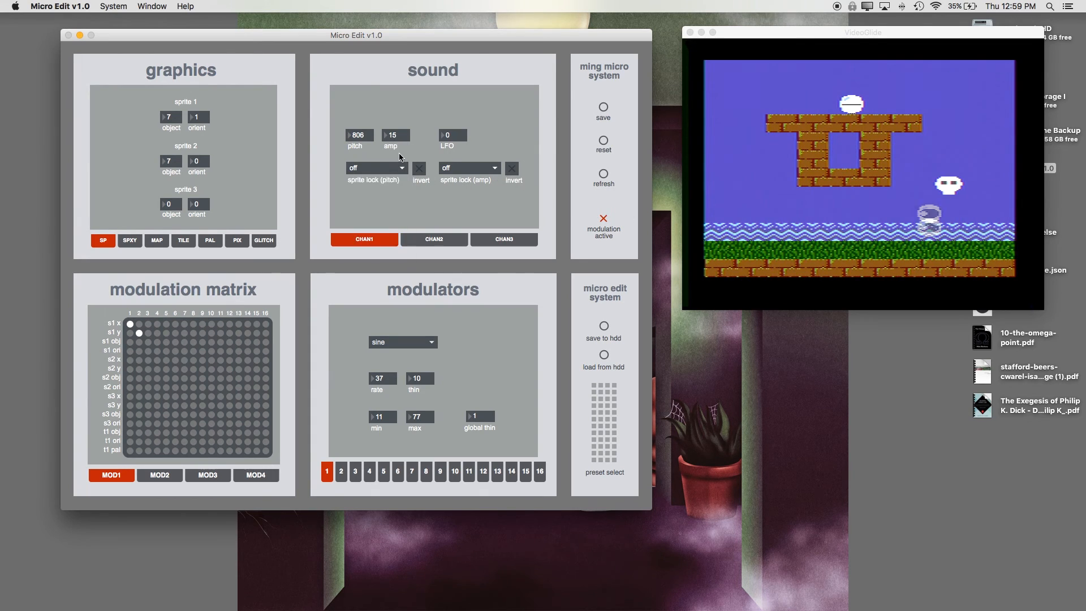
left_click(394, 171)
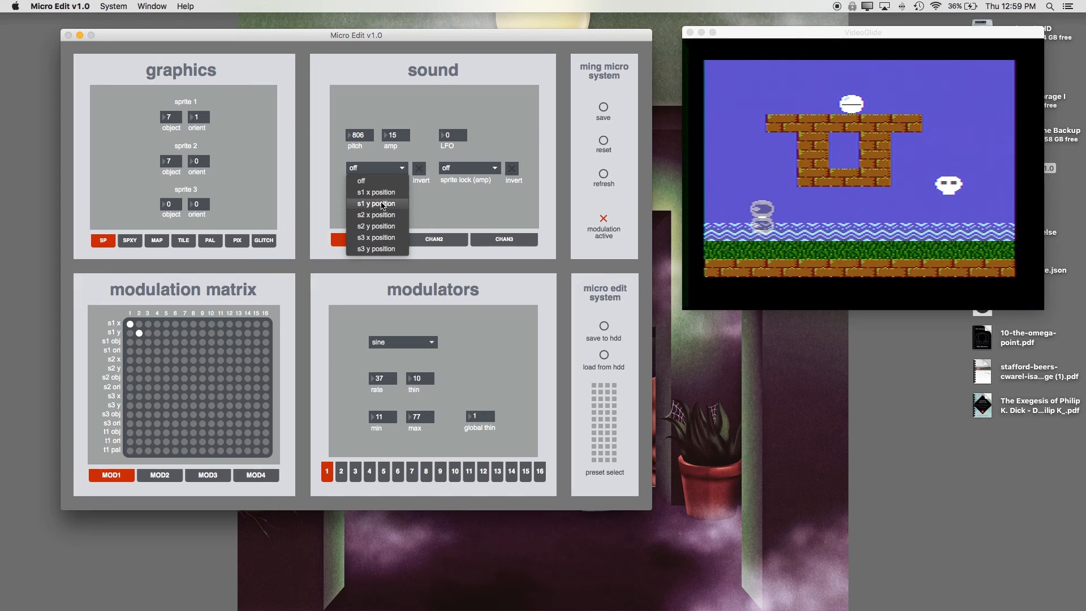
left_click(382, 205)
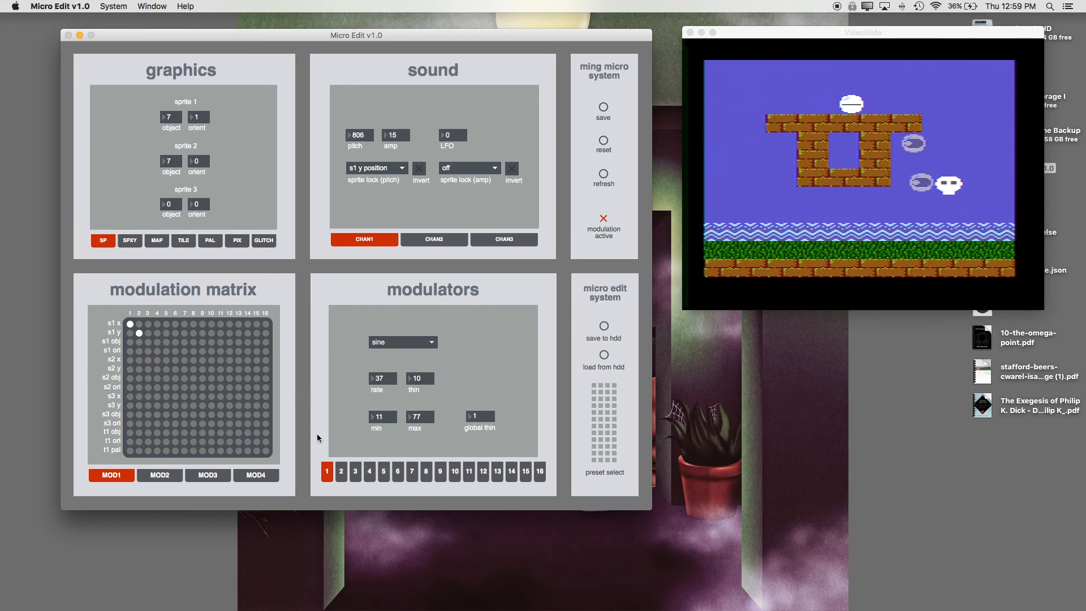
Step: Vary modulator 2's rate between slow and fast settings and leave it at 105
left_click(341, 472)
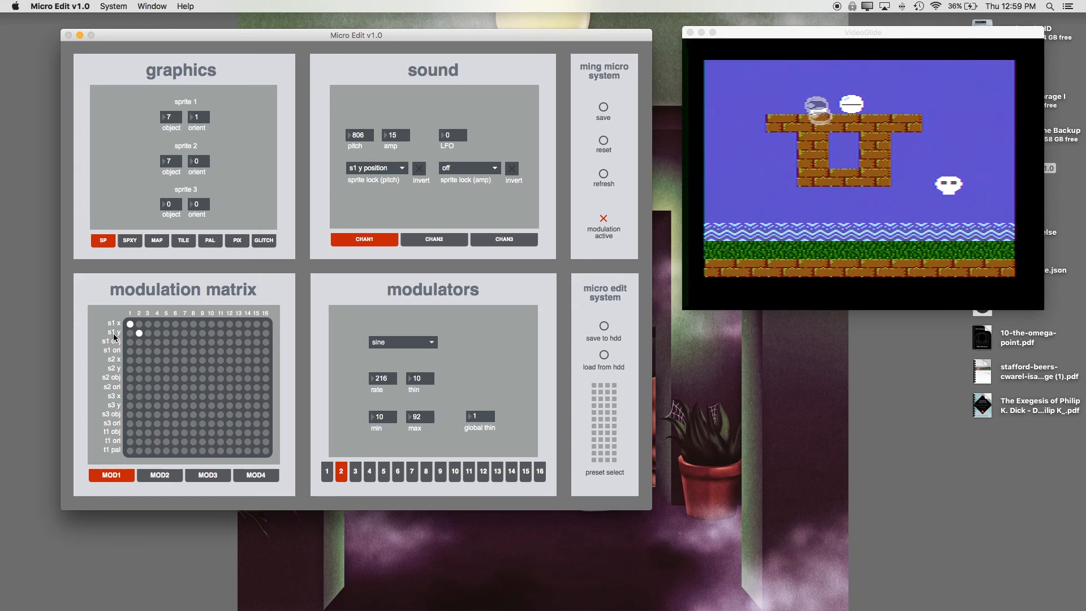
left_click_drag(383, 379, 383, 393)
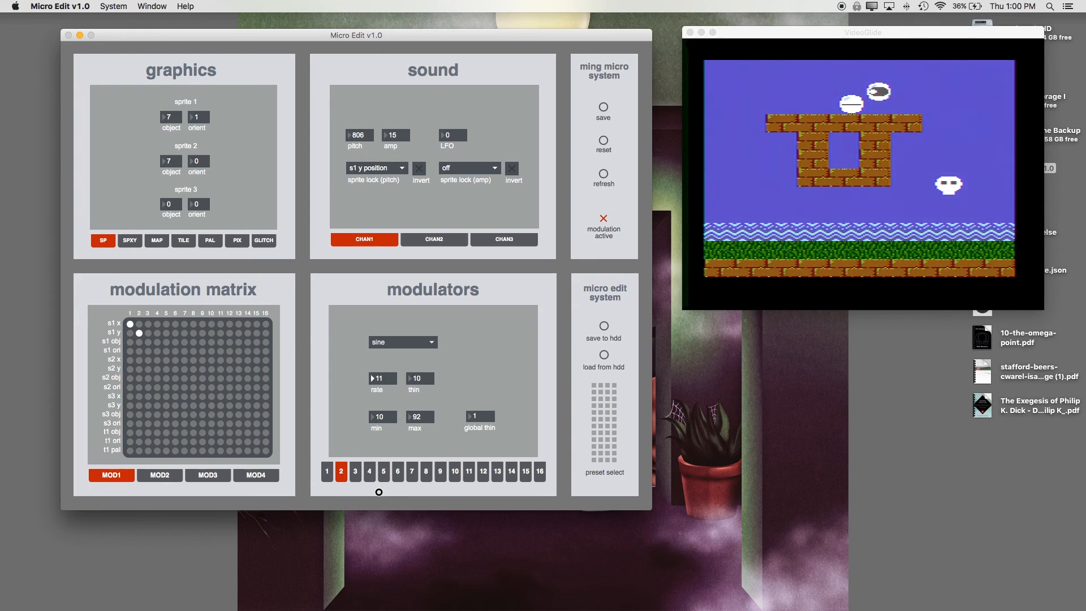
left_click_drag(372, 374, 376, 95)
left_click_drag(543, 300, 532, 437)
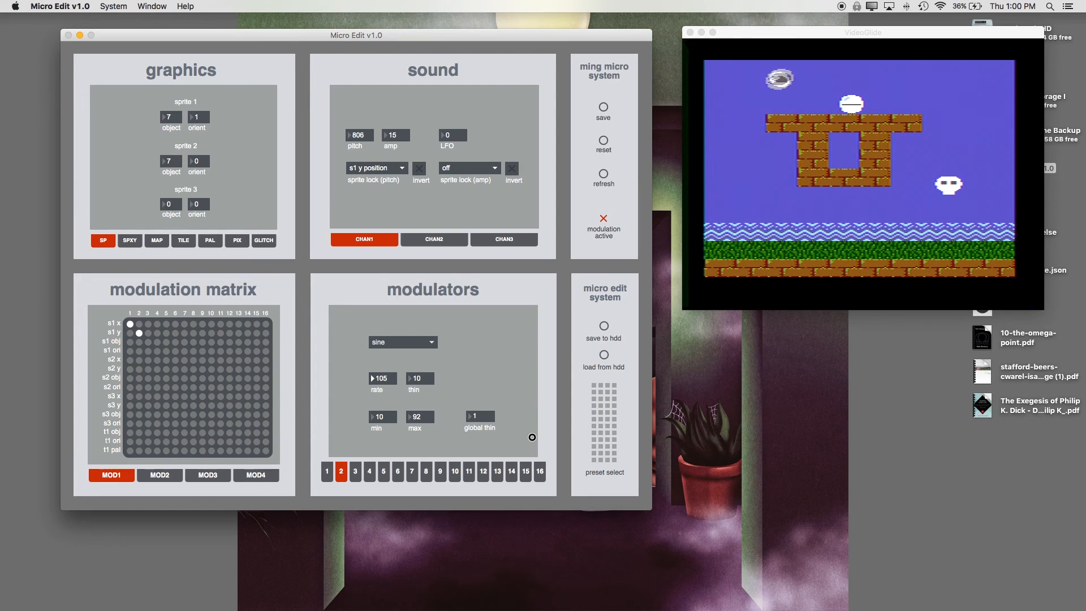
Step: Lock sound channel 1's amp to sprite 1's x position and set modulator 1's rate to 177
left_click(473, 168)
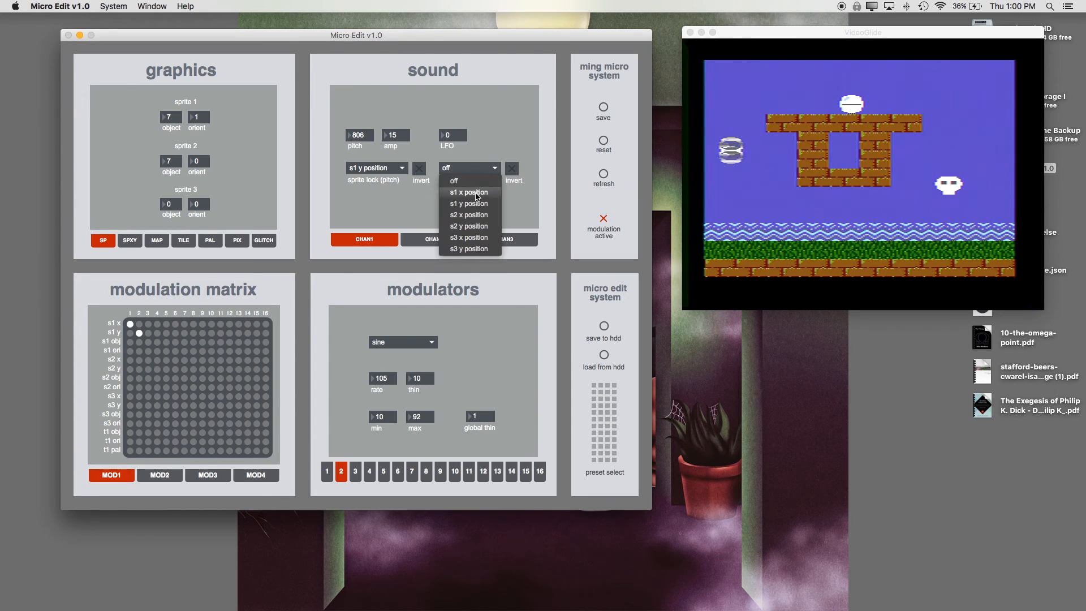
left_click(477, 194)
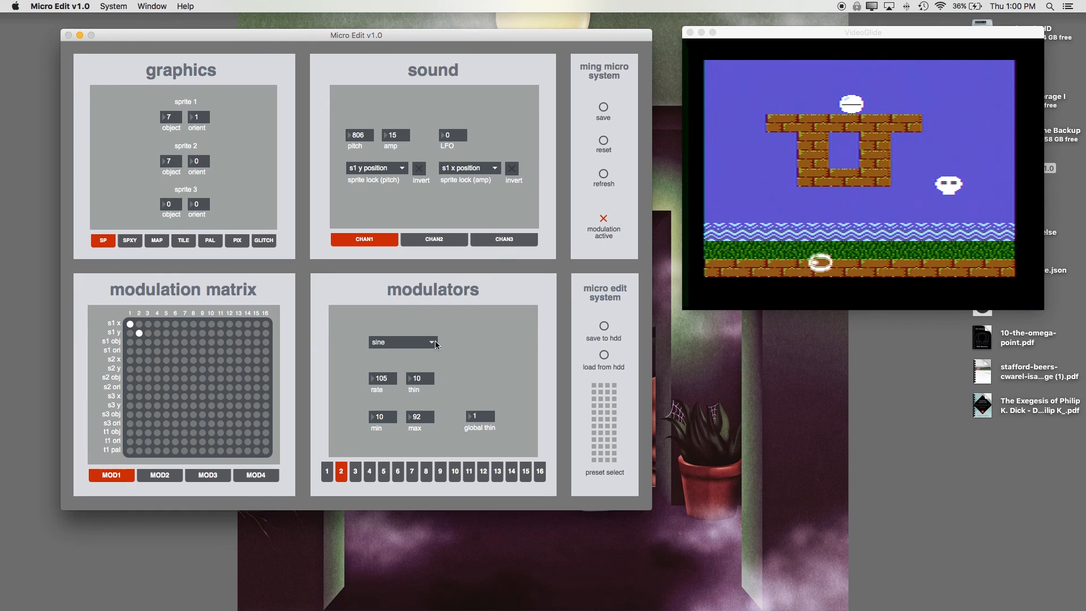
left_click(331, 475)
left_click_drag(385, 380, 363, 307)
Step: Raise sound channel 1's LFO to 88
left_click_drag(540, 275, 459, 136)
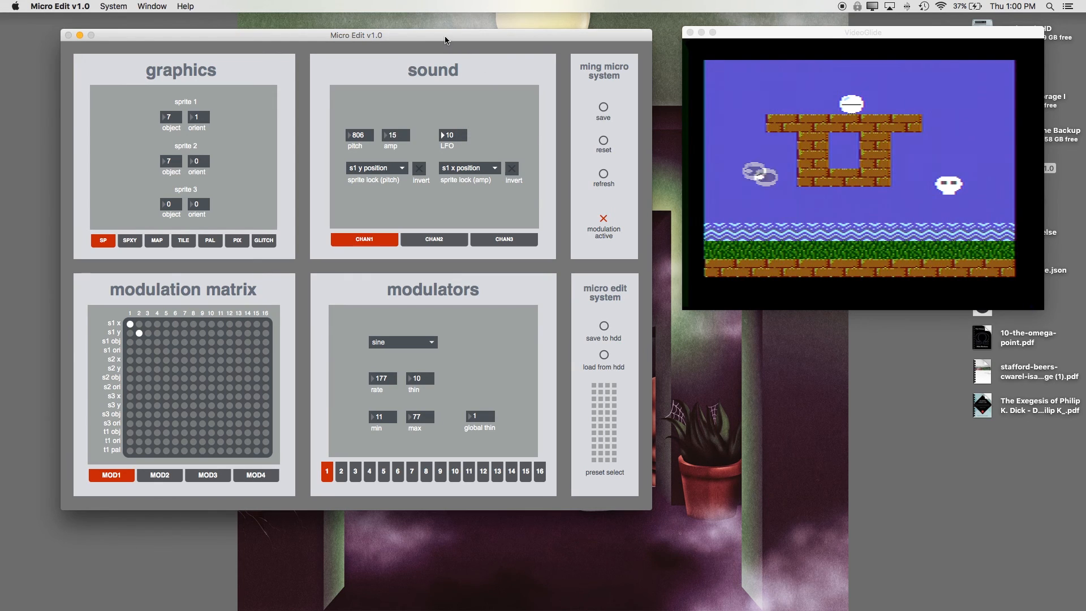
left_click_drag(461, 34, 462, 37)
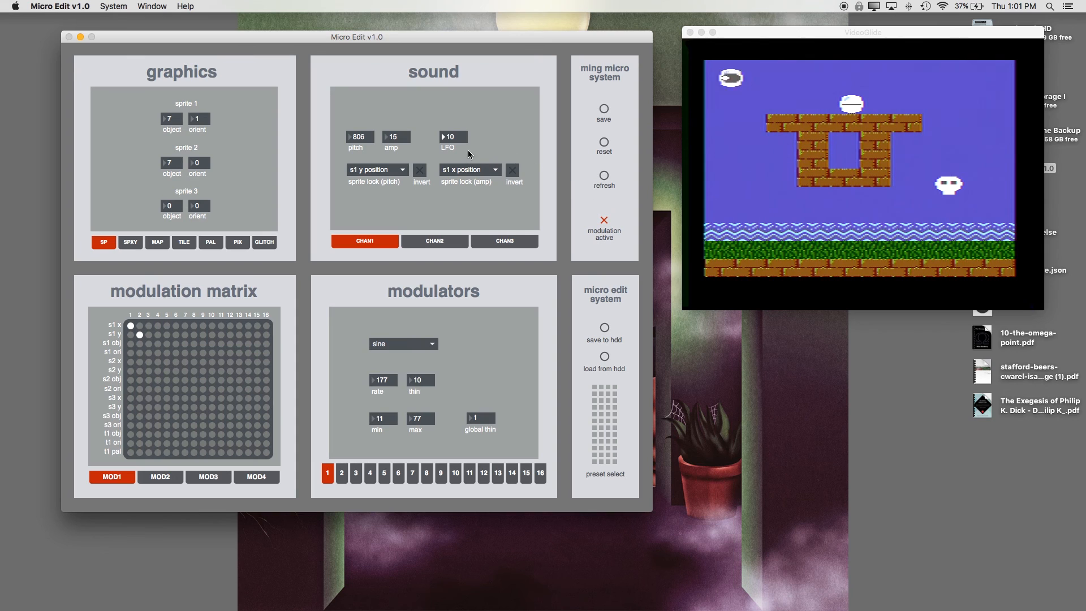
left_click_drag(452, 136, 460, 99)
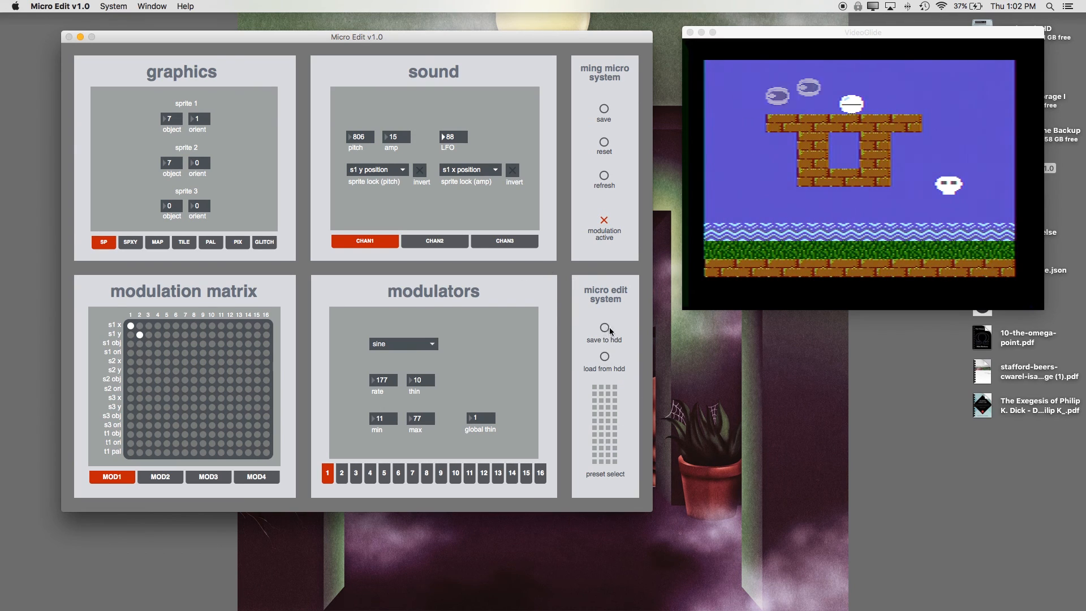
Step: Load the saved presets from the file micro.json on the Desktop
left_click(606, 357)
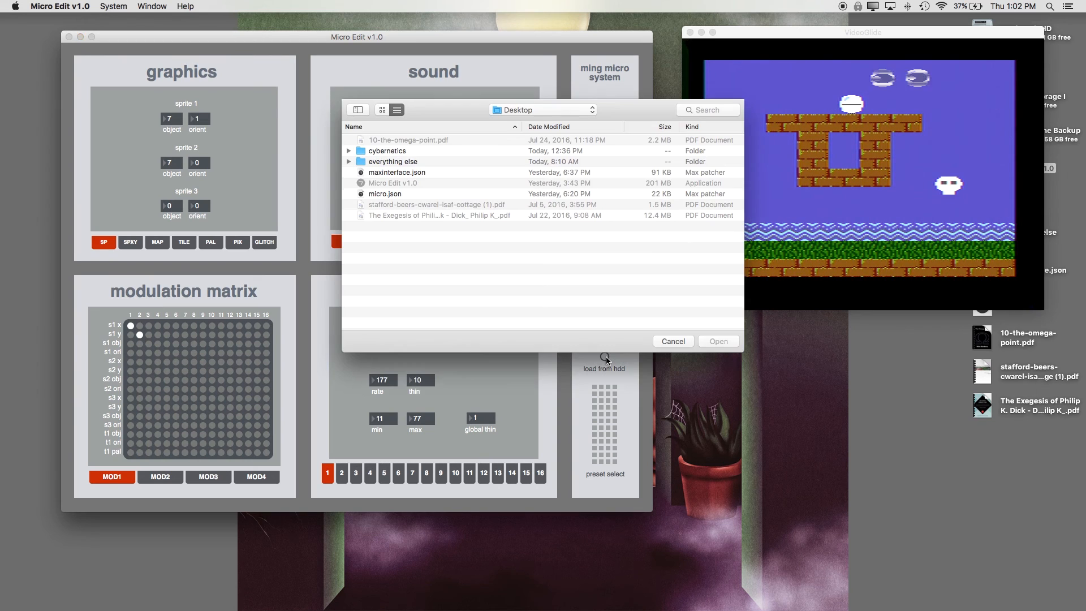
left_click(383, 194)
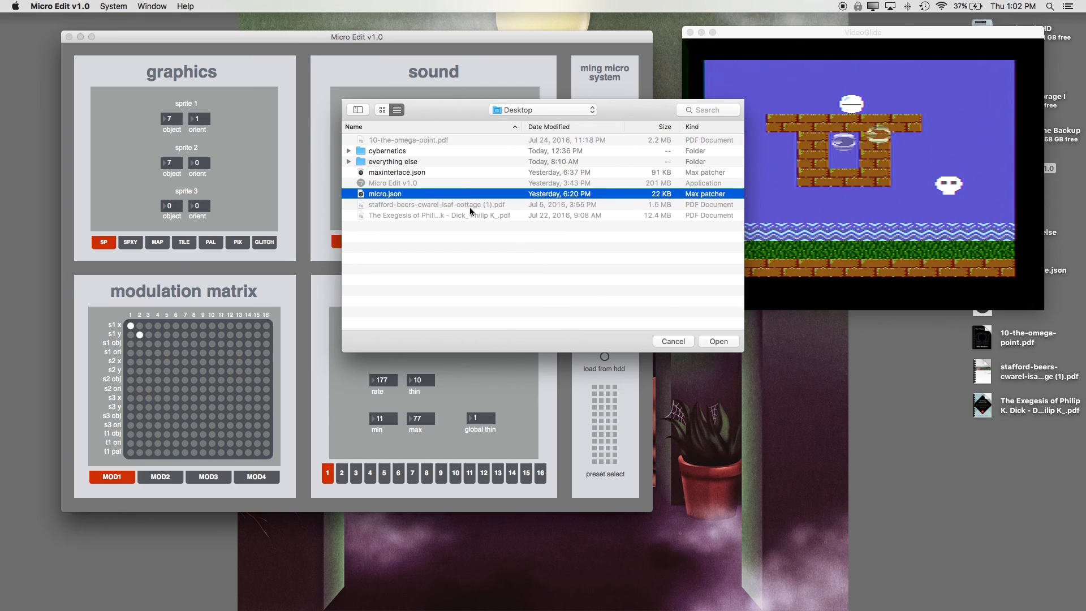
left_click(719, 341)
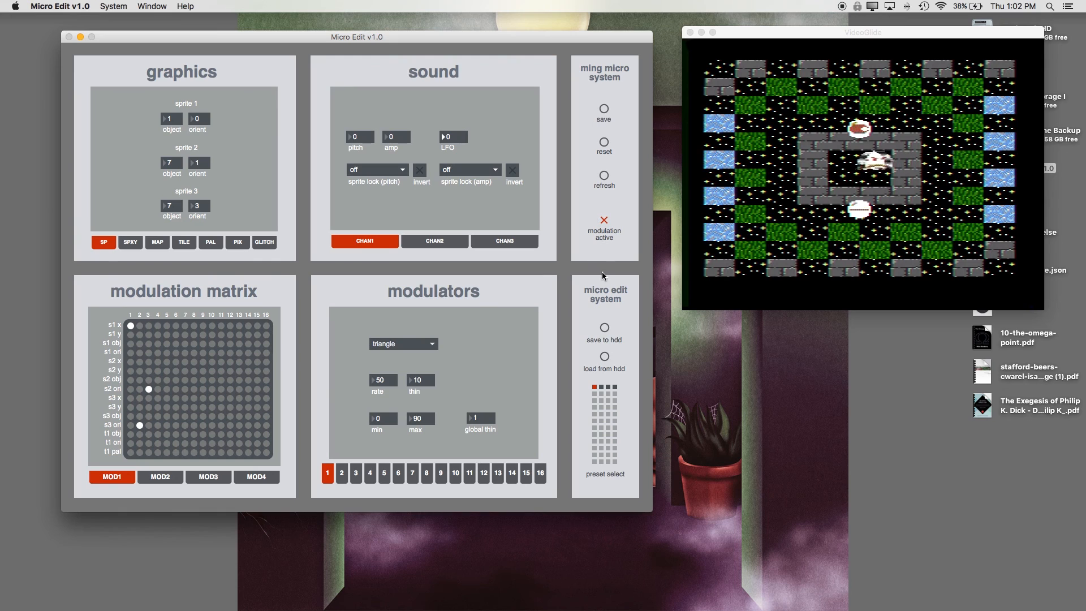
Step: Recall presets 2, 3 and 4 in turn and return to preset 1
left_click(603, 389)
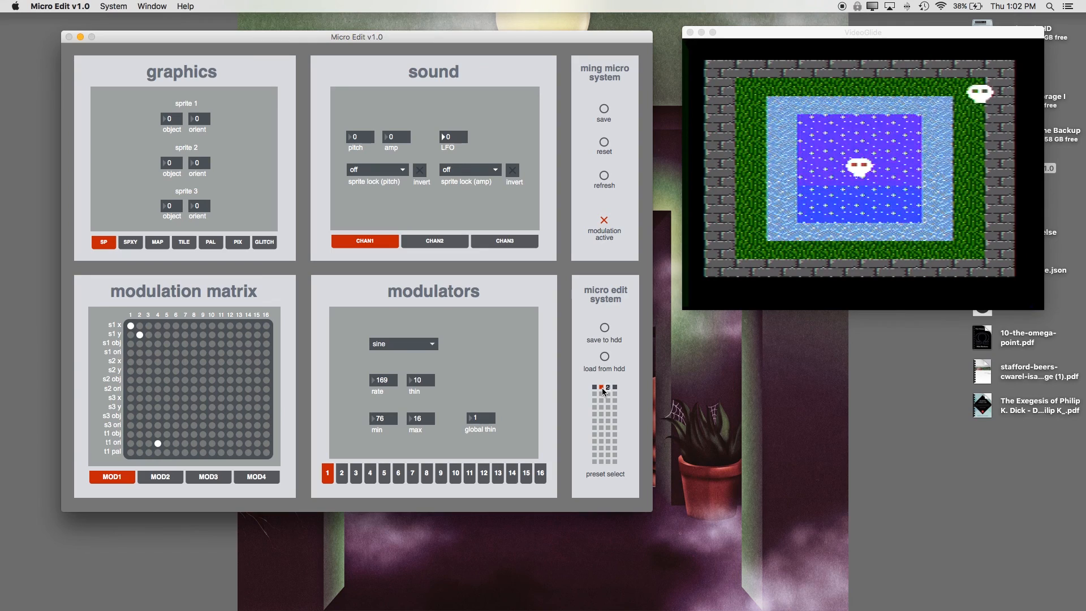
left_click(609, 388)
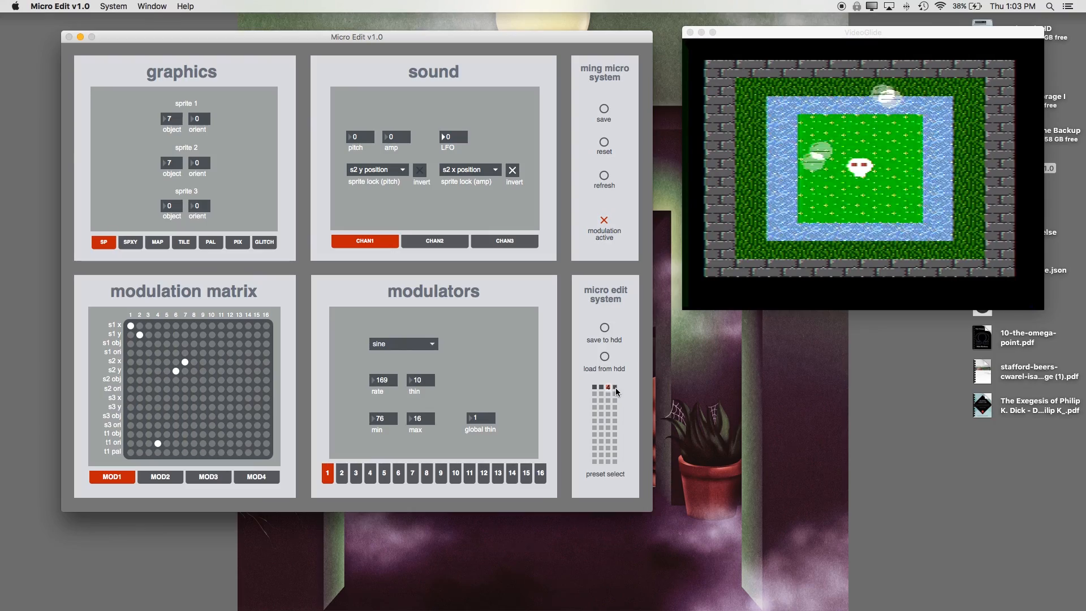
left_click(615, 388)
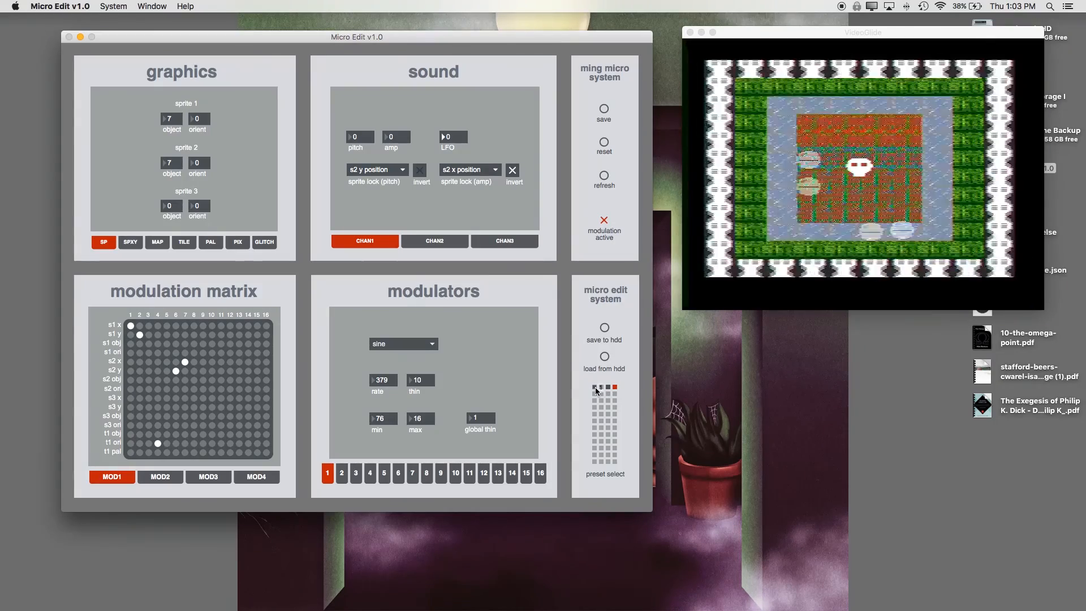
left_click(595, 388)
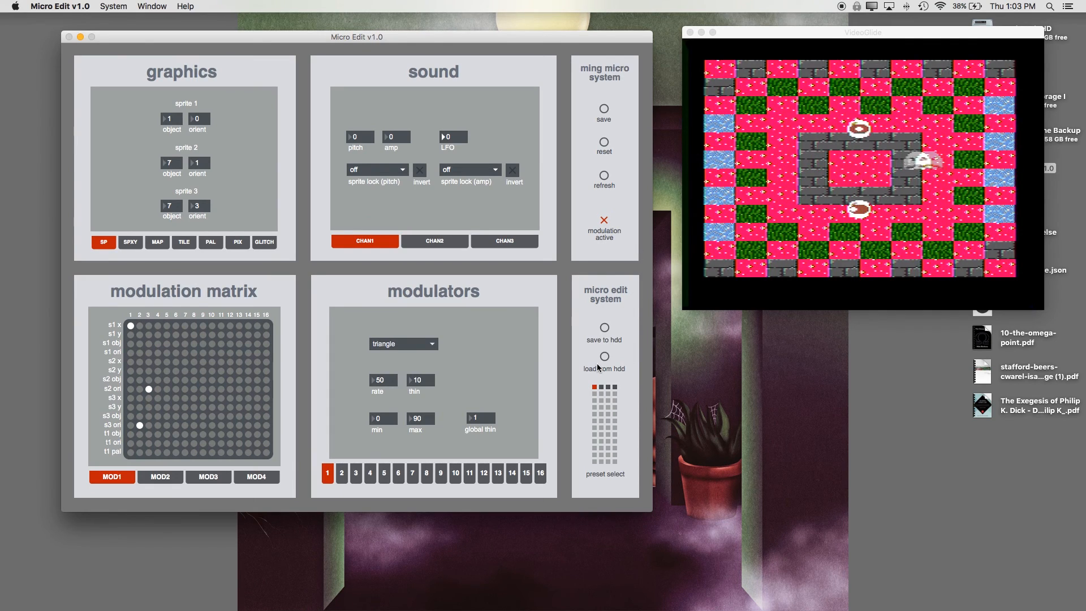
Step: Turn modulation off and back on with preset 1, and recall preset 4
left_click(604, 220)
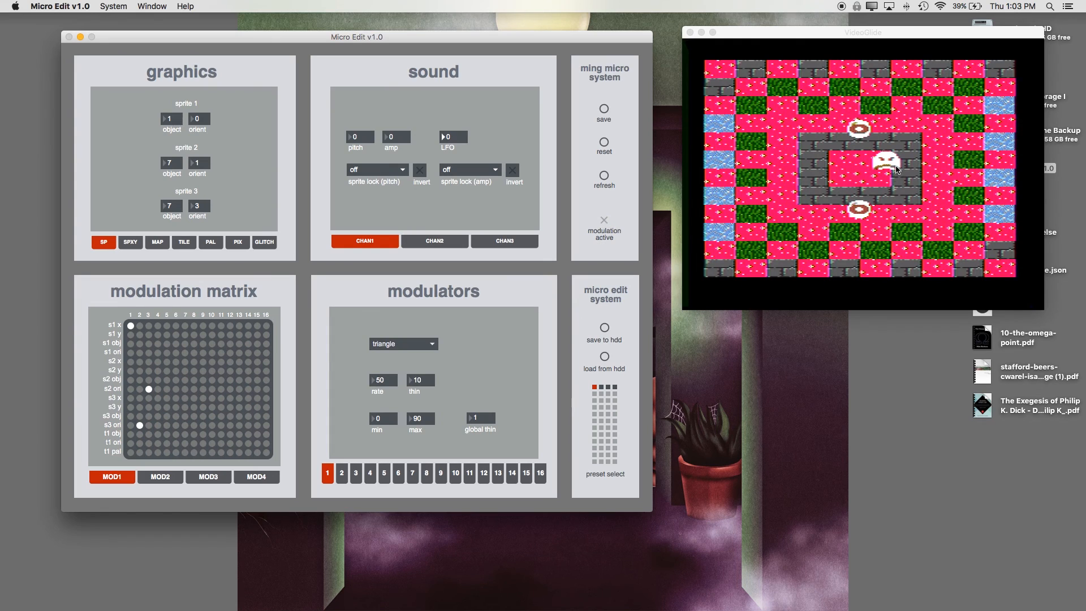
left_click(604, 219)
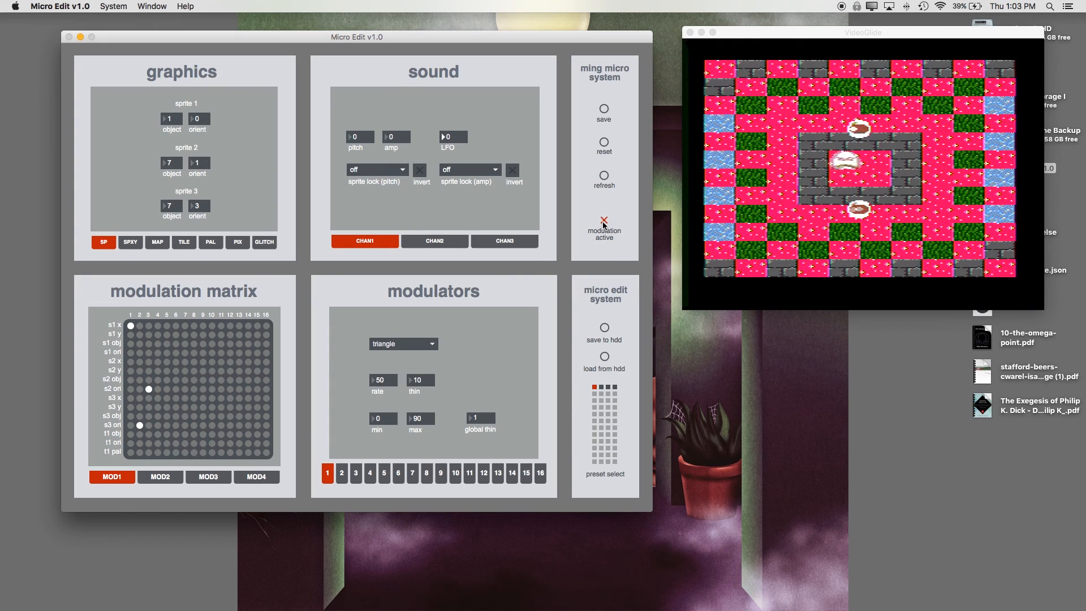
left_click(615, 387)
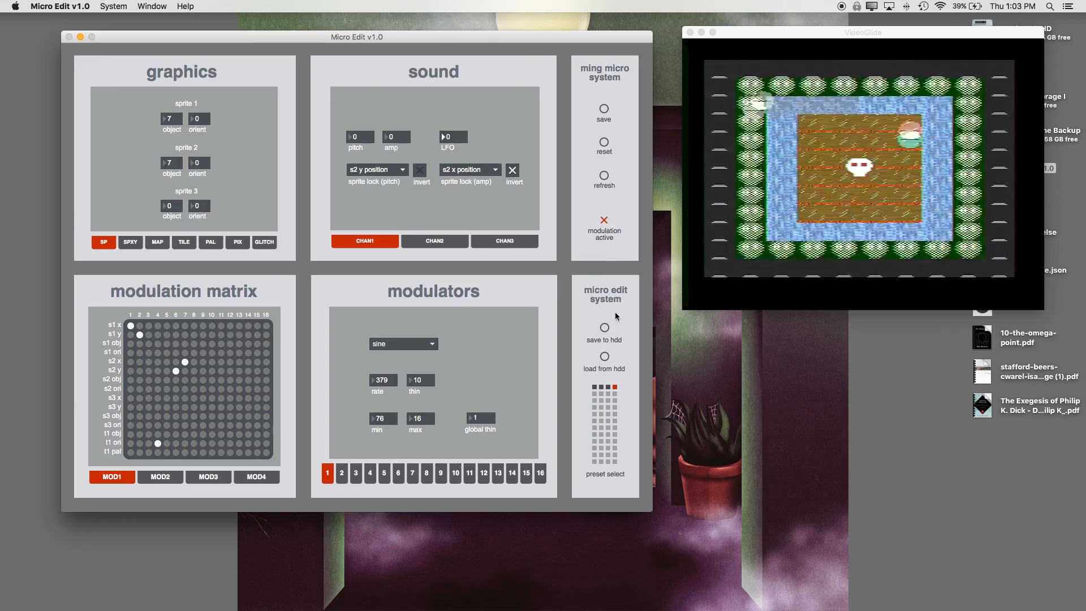
Step: Toggle modulation off and on several times while preset 4 is running, leaving it active
left_click(602, 224)
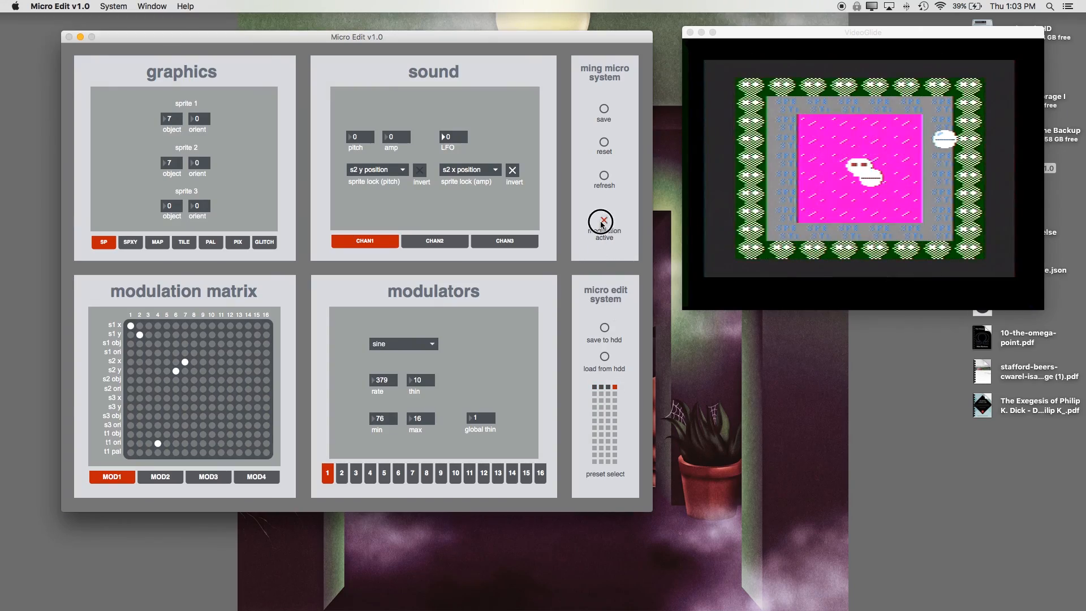
left_click(602, 224)
left_click(601, 224)
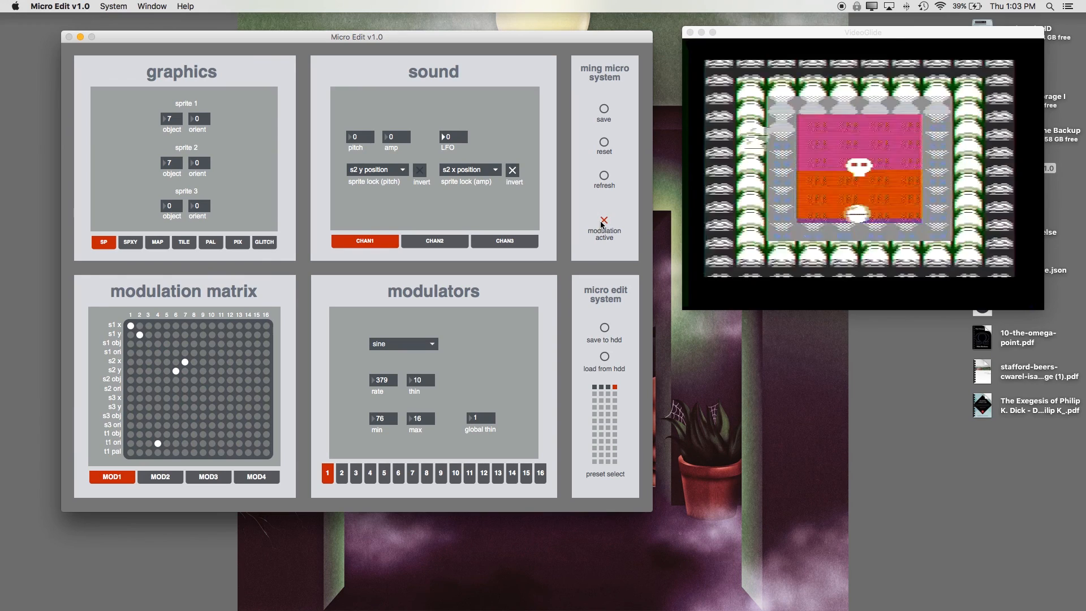
left_click(99, 5)
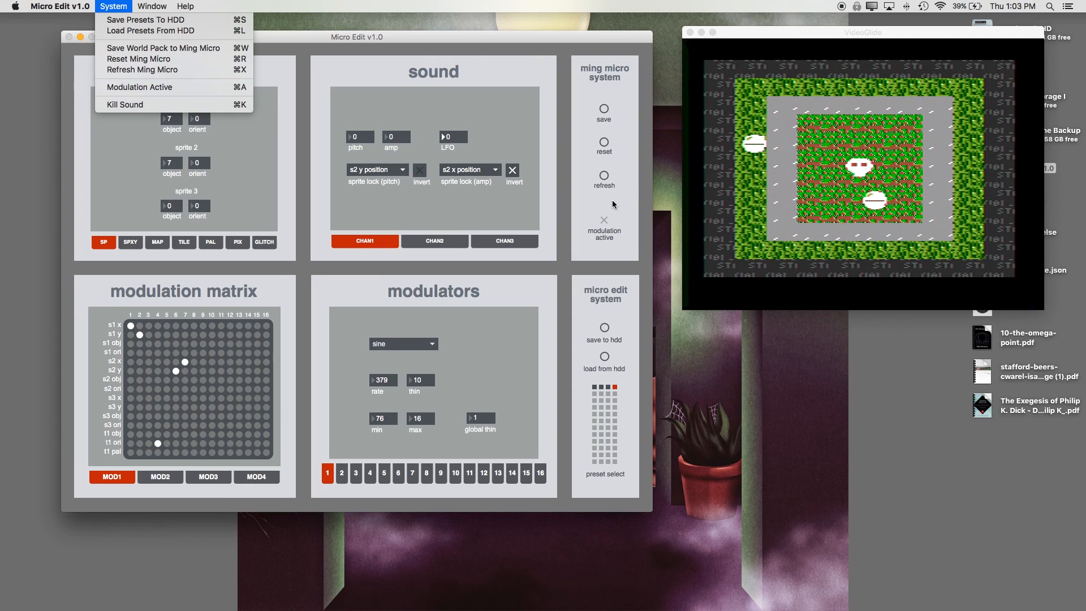
key("super+a")
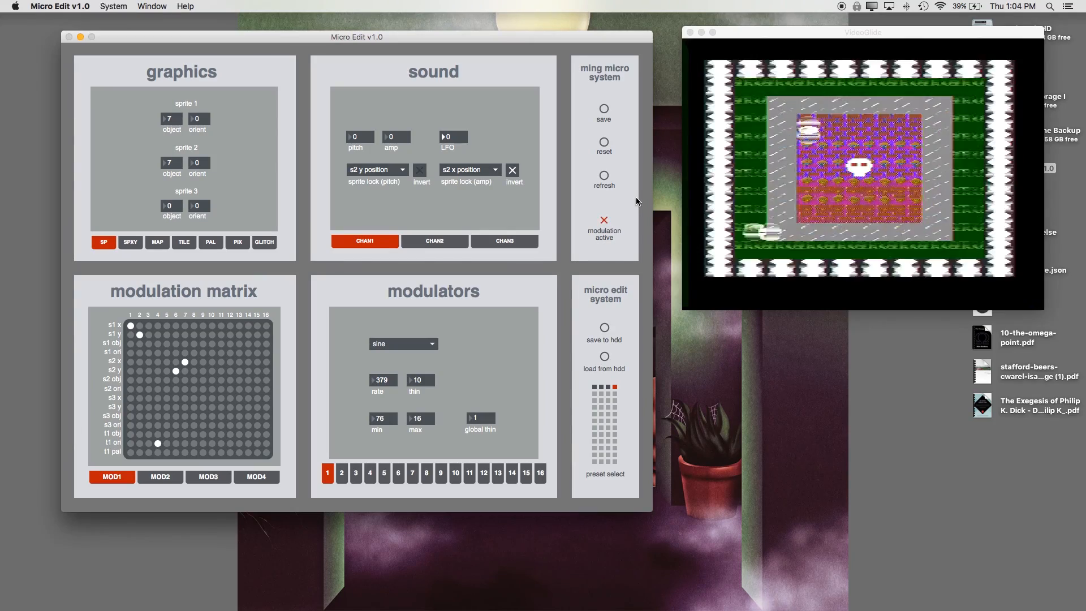
Step: Reset the Ming Micro, look through the graphics pages including tile, palette and glitch, and return to the sprite page
left_click(604, 142)
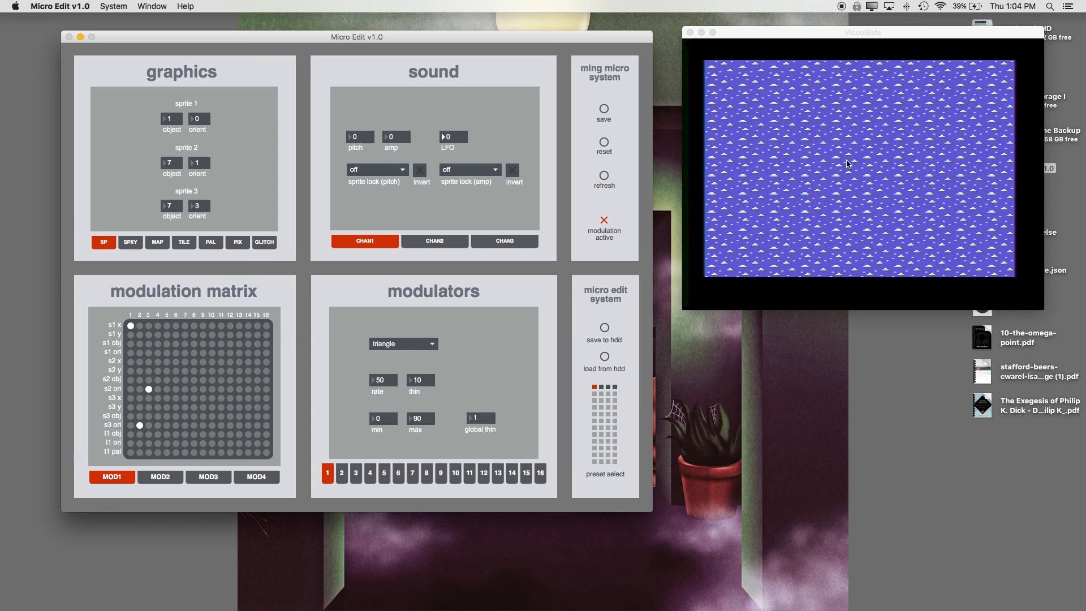
left_click_drag(411, 33, 411, 28)
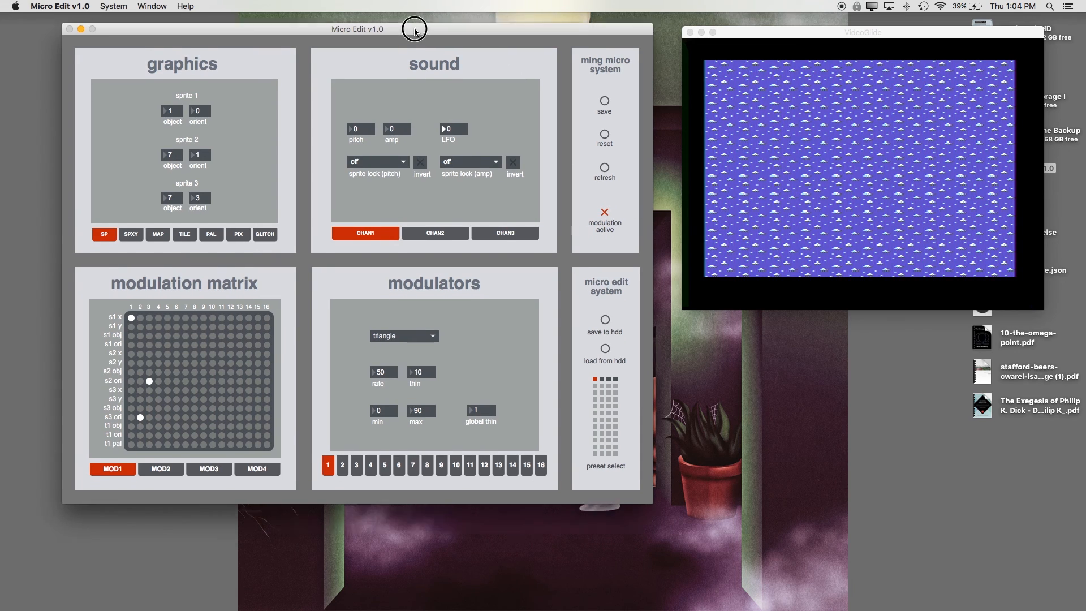
left_click(138, 237)
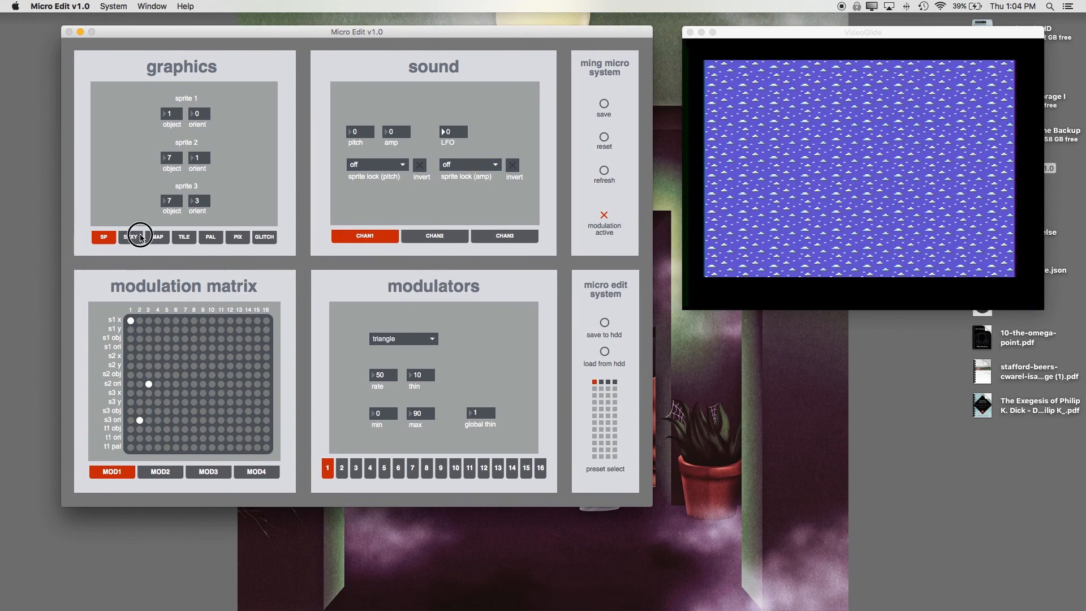
left_click(181, 237)
left_click(210, 236)
left_click(266, 237)
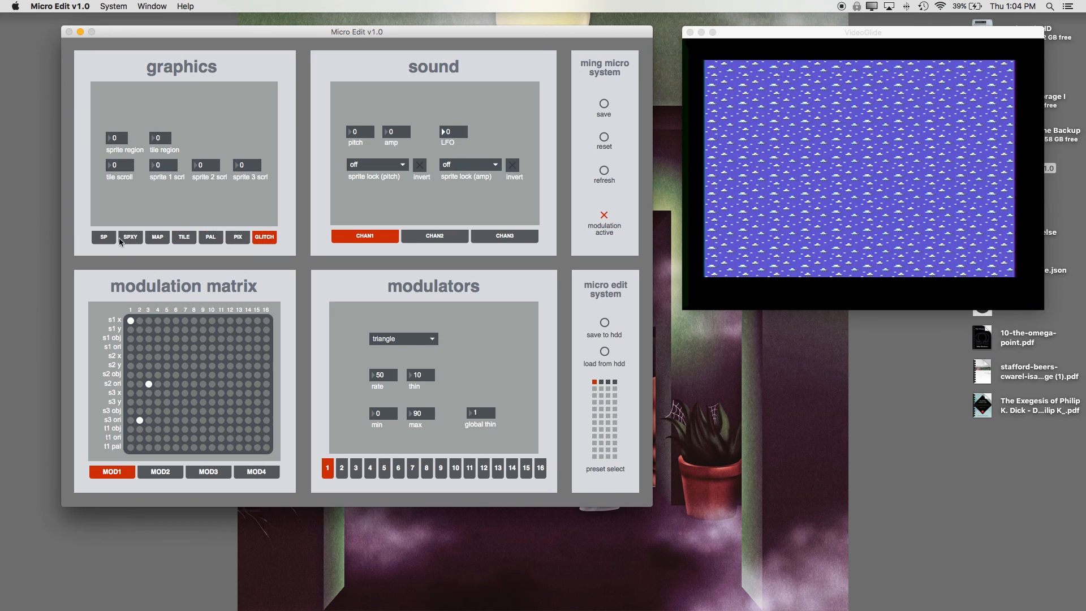
left_click(104, 238)
Step: Refresh the Ming Micro with the current preset 1 settings and reset it again
left_click_drag(247, 27, 232, 37)
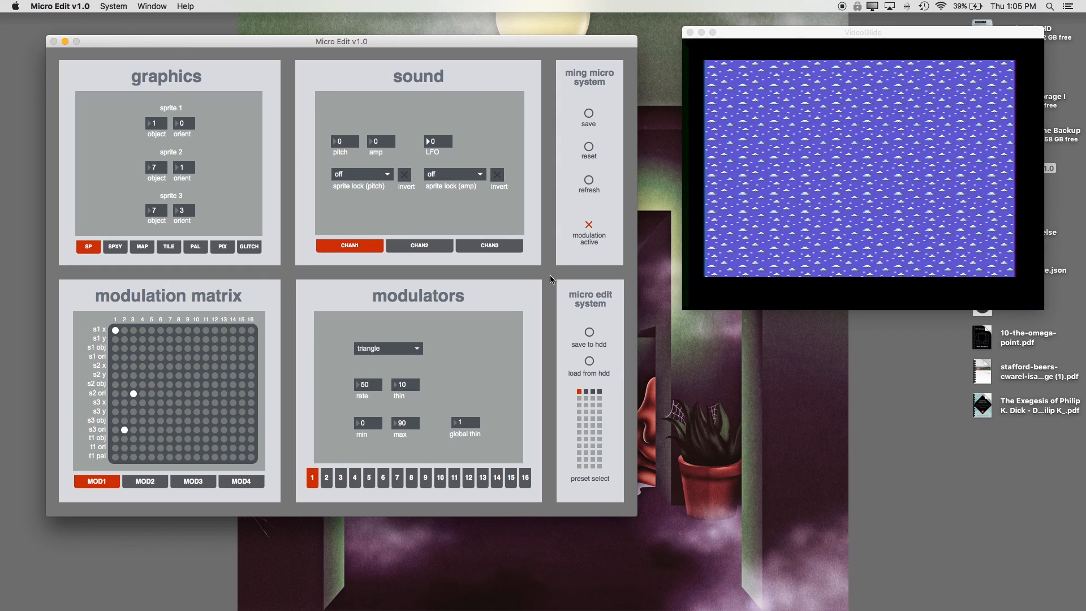
left_click(588, 181)
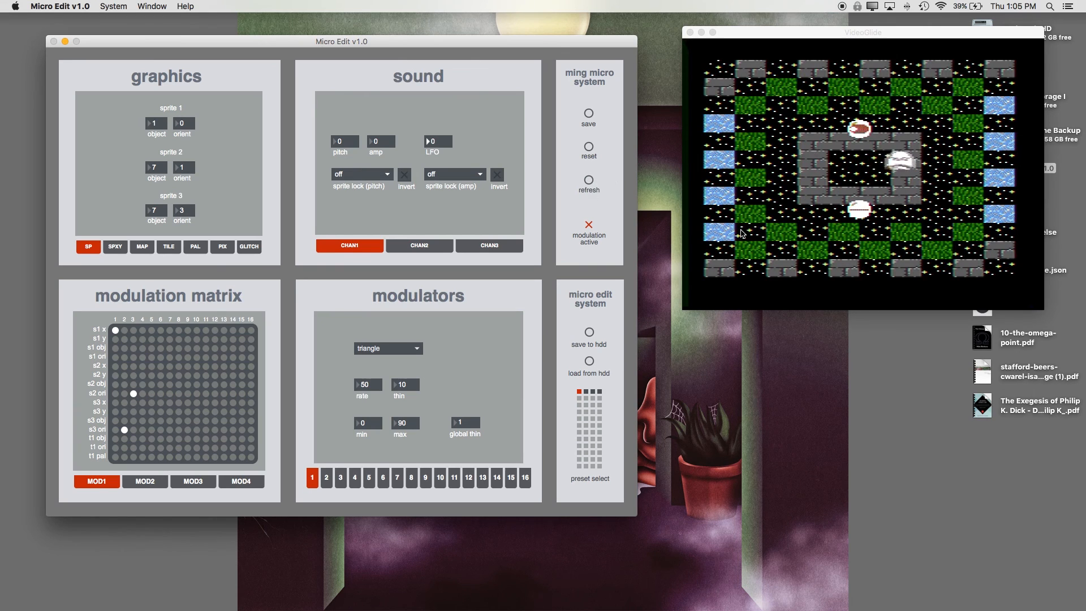
left_click(589, 150)
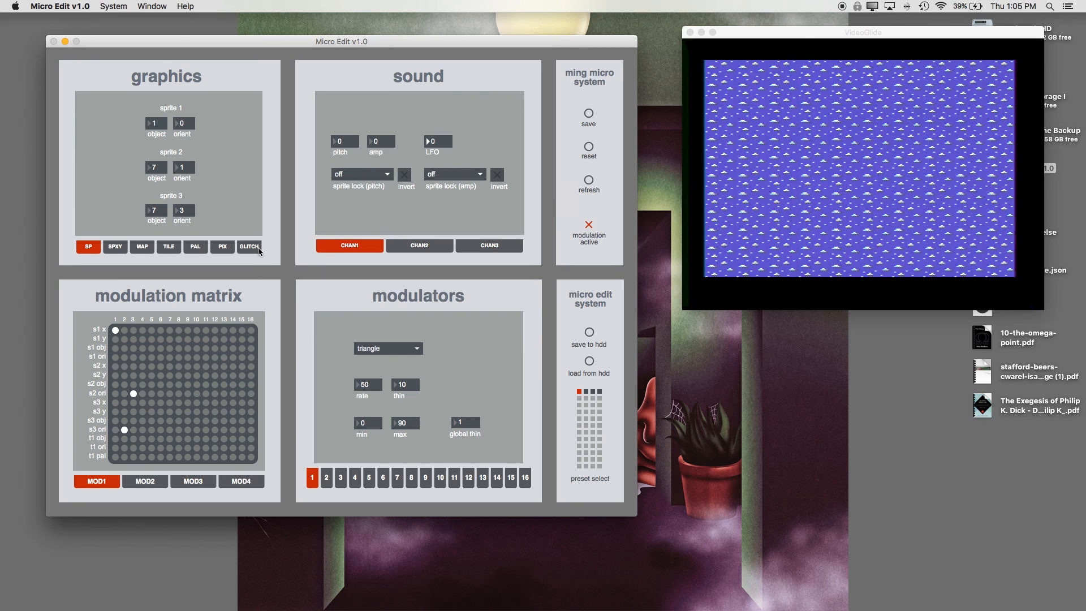
Step: Clear the pixels of object 0 in the pixel editor and turn its cursor on
left_click(175, 248)
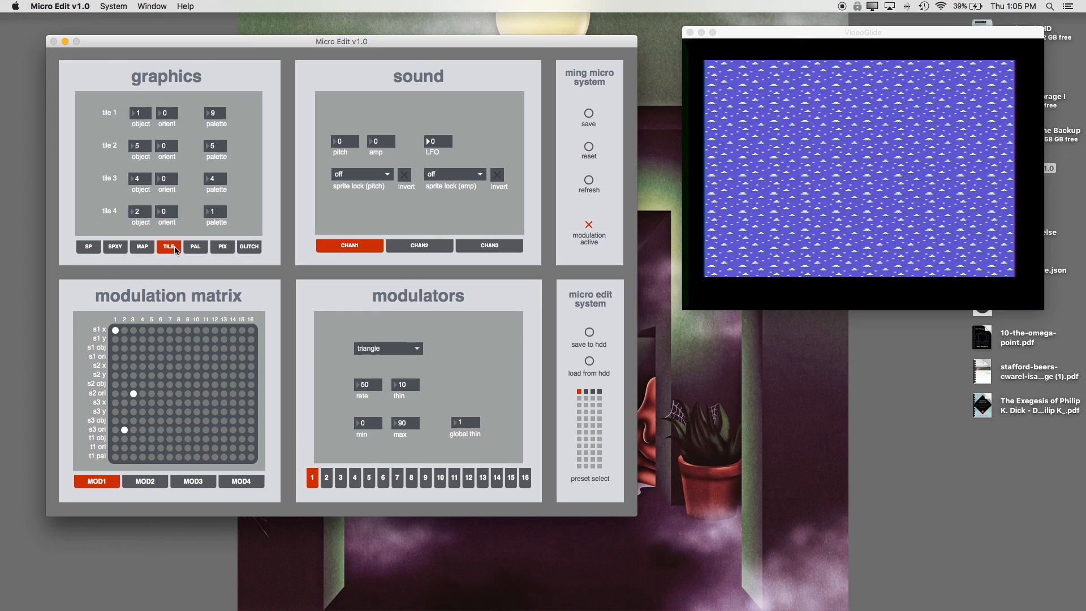
left_click(143, 248)
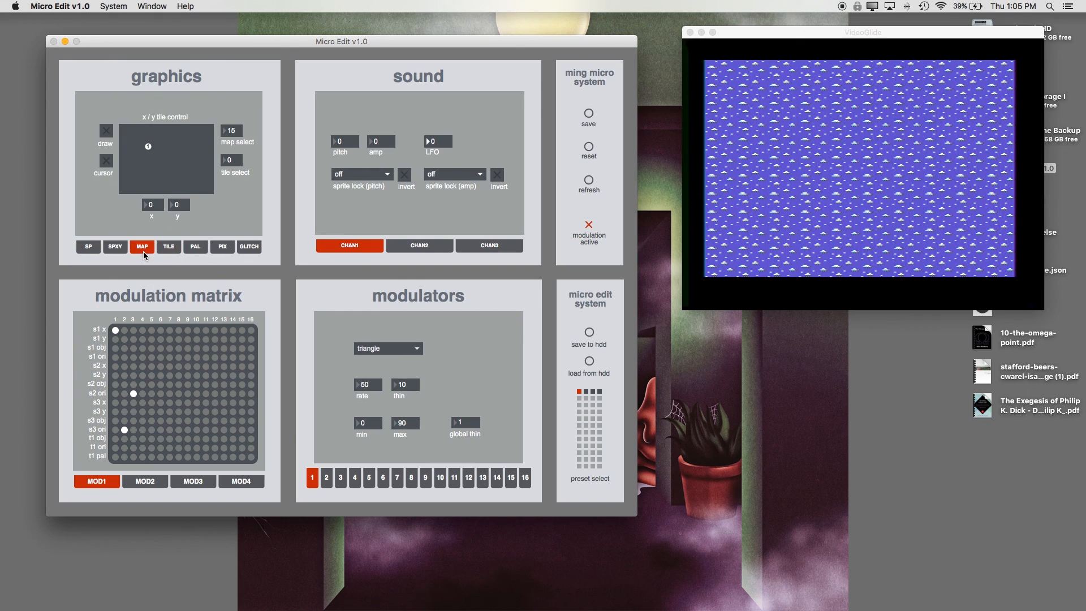
left_click(221, 248)
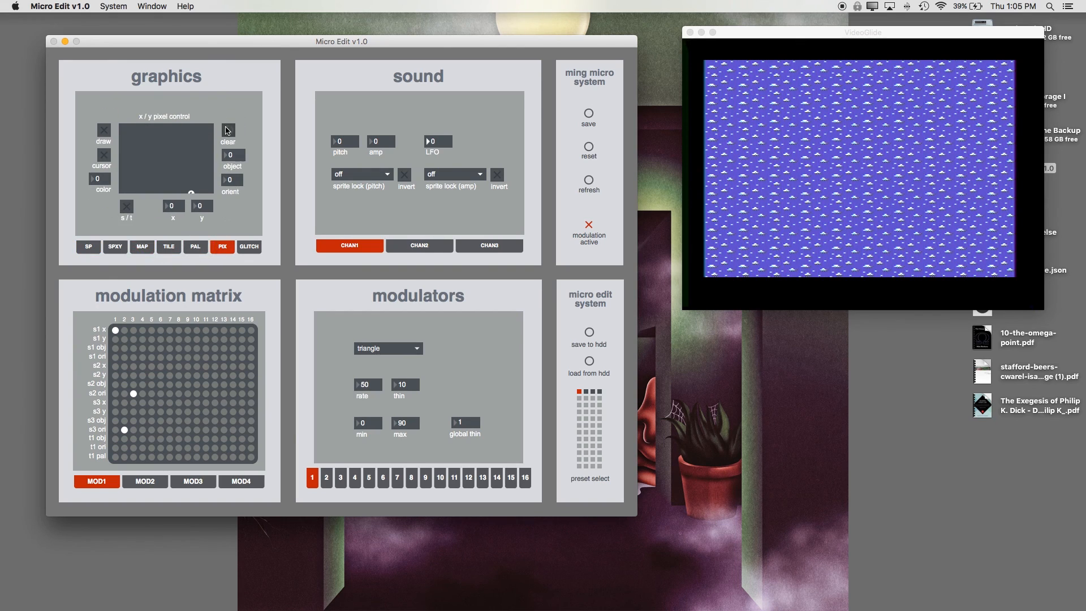
left_click(228, 130)
left_click(103, 156)
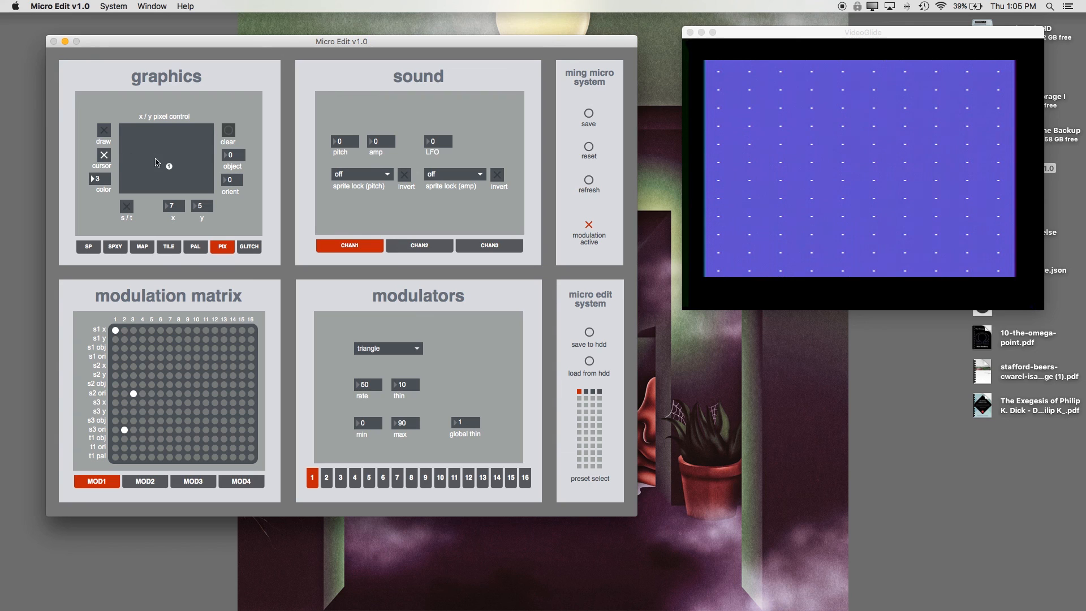
Step: Draw new pixels into object 0 with the cursor, finishing along its edge in color 2, and turn drawing off
mouse_move(169, 166)
left_mouse_down()
mouse_move(163, 122)
mouse_move(162, 153)
left_mouse_up()
left_click(104, 130)
mouse_move(162, 196)
left_mouse_down()
mouse_move(160, 168)
mouse_move(103, 154)
mouse_move(134, 195)
left_mouse_up()
left_click(104, 131)
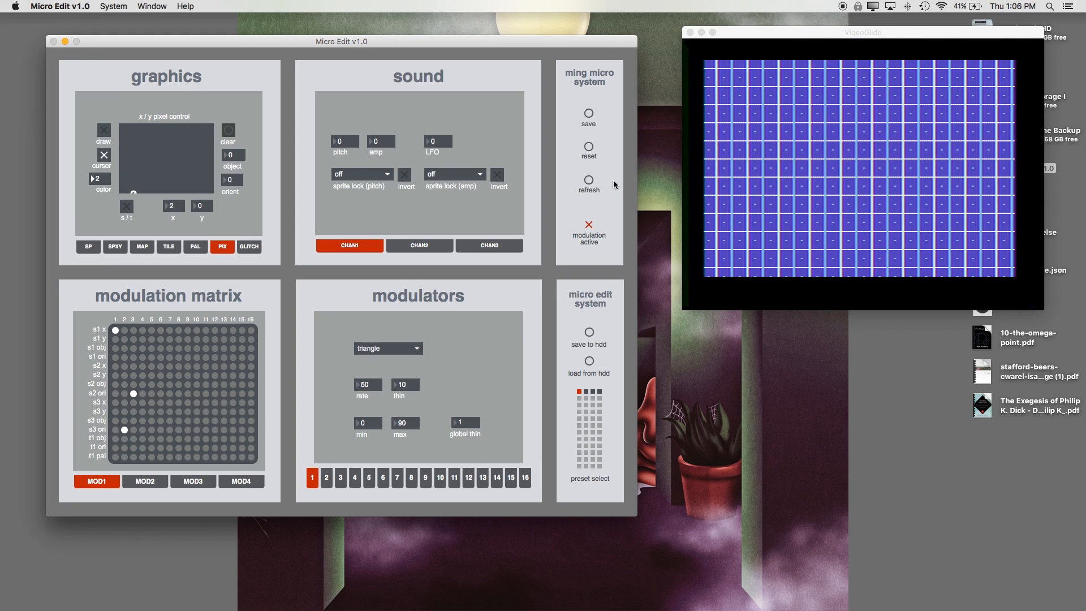
Step: Reset the Ming Micro, set tile 1 to object 0 and step through its orientations
left_click(589, 148)
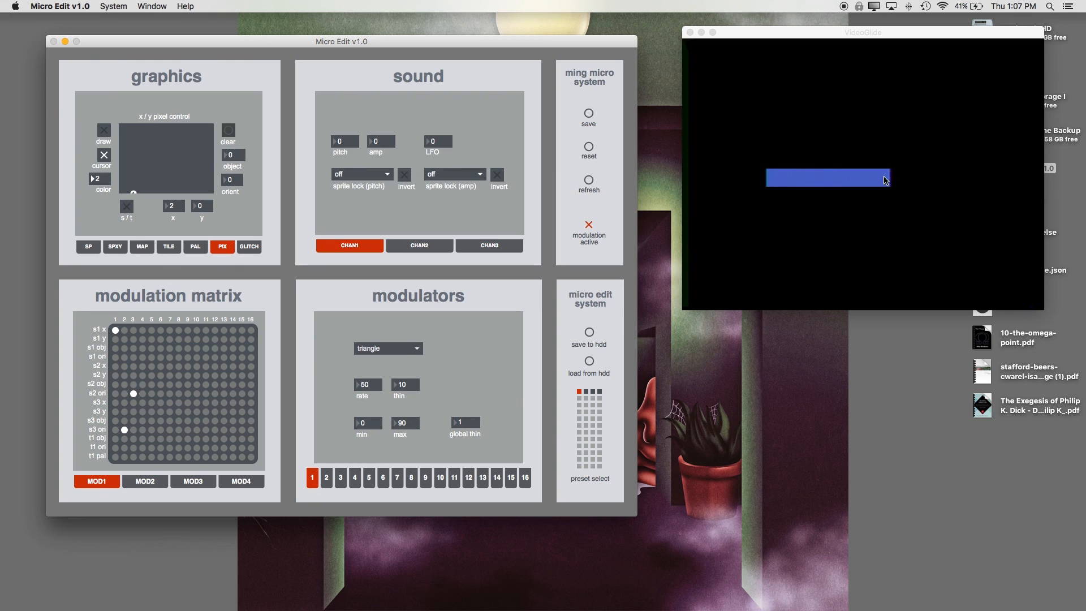
left_click_drag(793, 34, 789, 44)
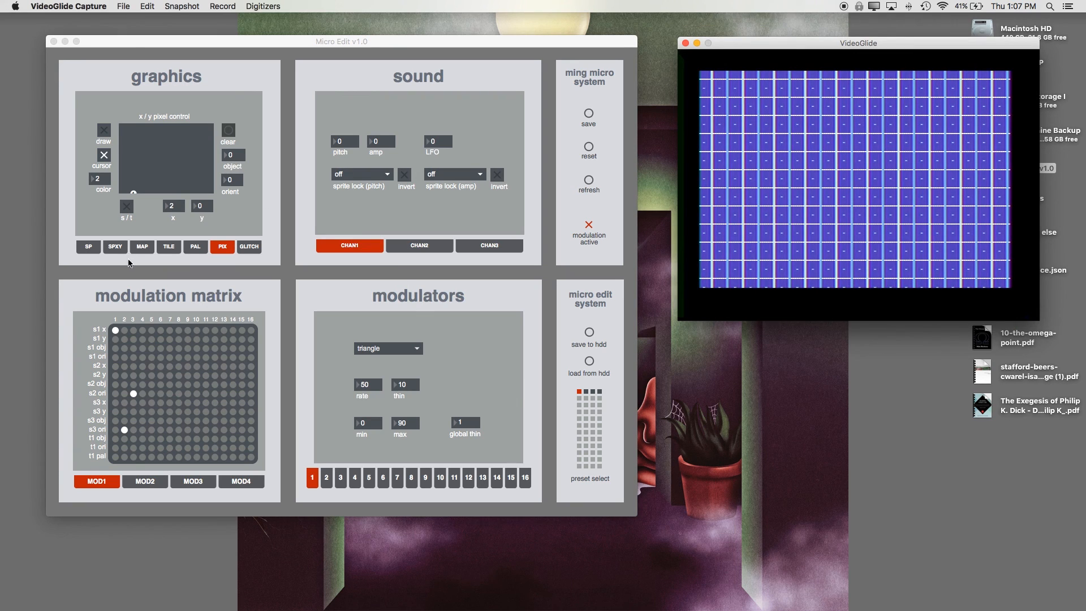
left_click(142, 246)
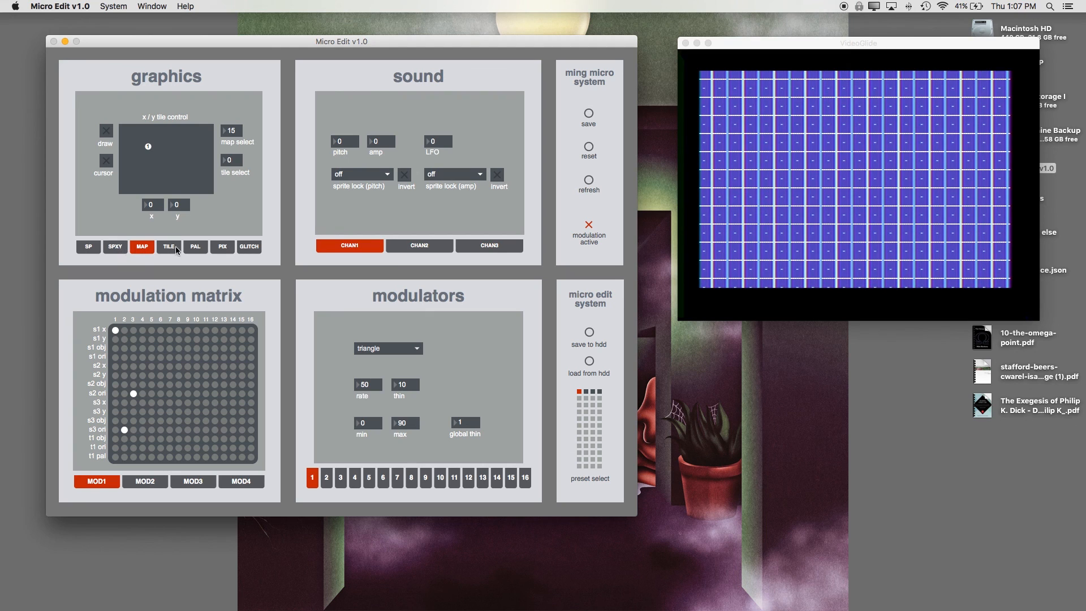
left_click(173, 249)
left_click_drag(146, 116, 173, 111)
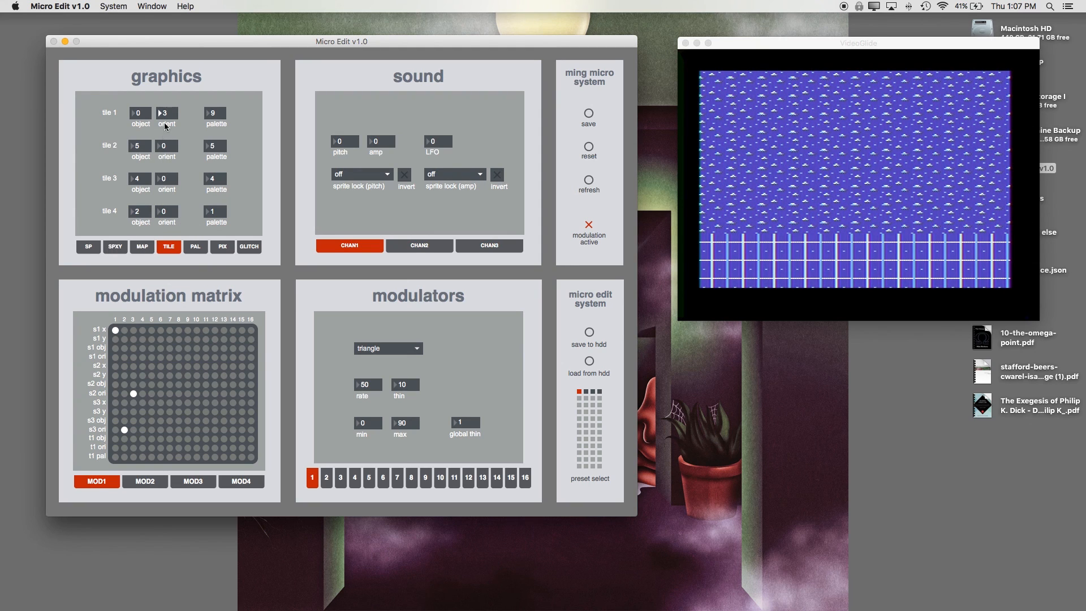
left_click_drag(165, 117, 164, 133)
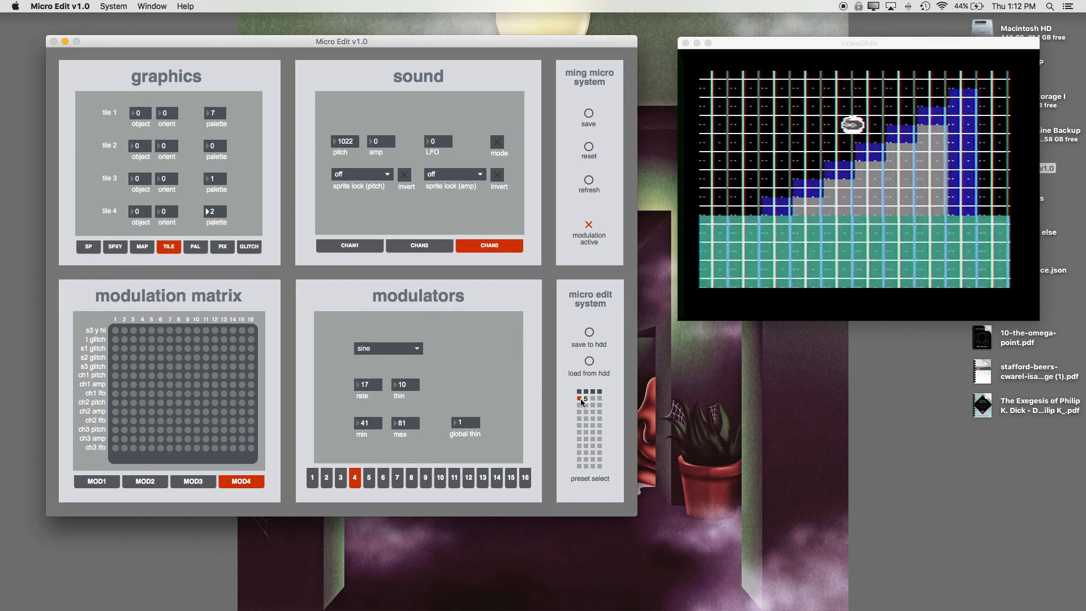
Step: Switch between presets 5 and 1, finish on preset 5, and reposition the editor window
left_click(579, 398)
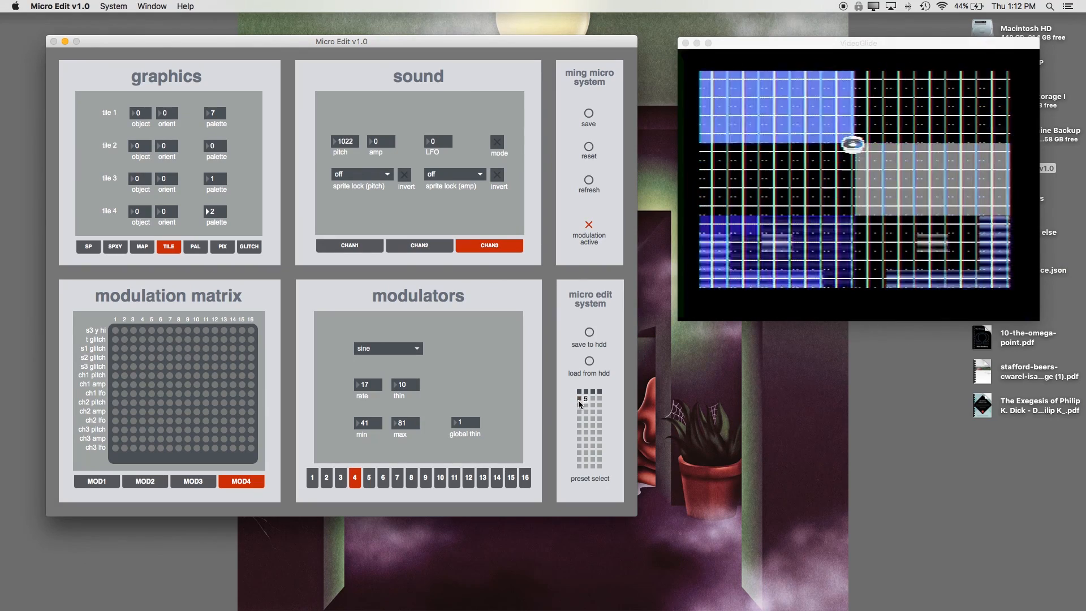
left_click(580, 393)
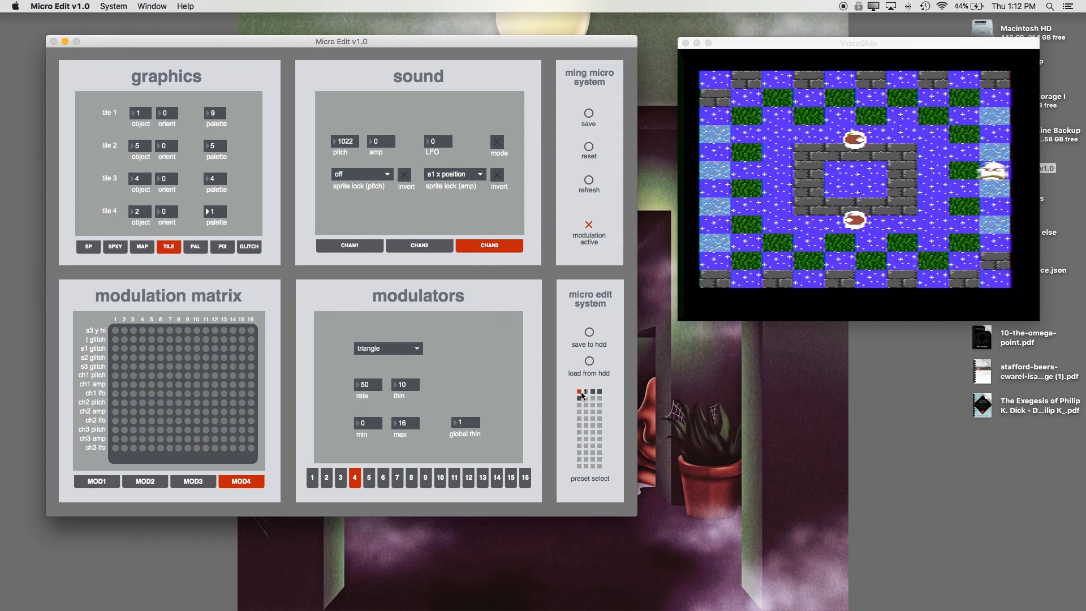
left_click(580, 399)
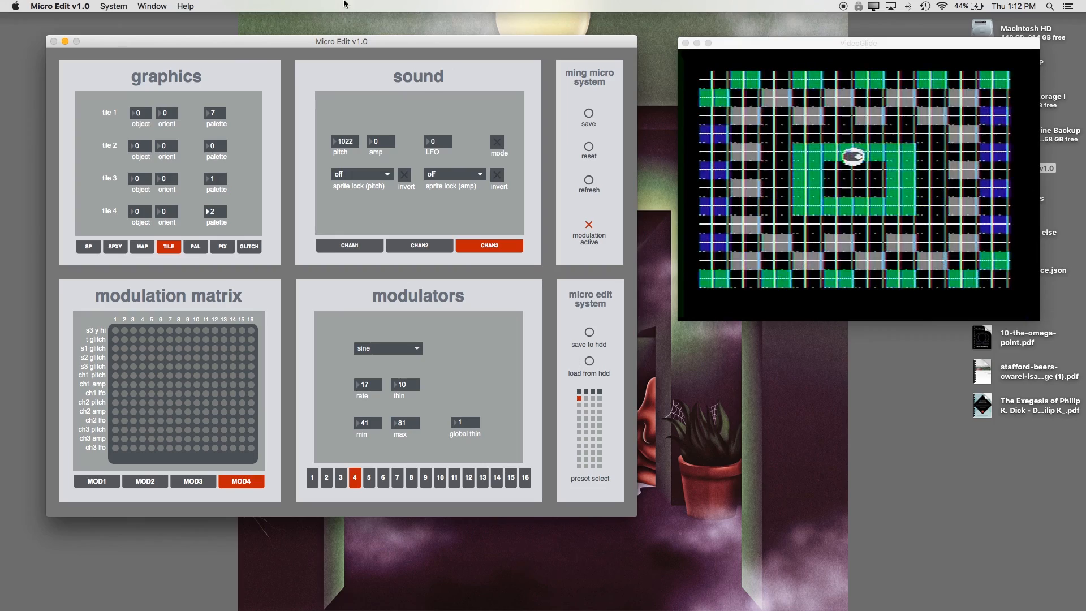
left_click_drag(230, 46, 237, 39)
left_click_drag(514, 42, 512, 48)
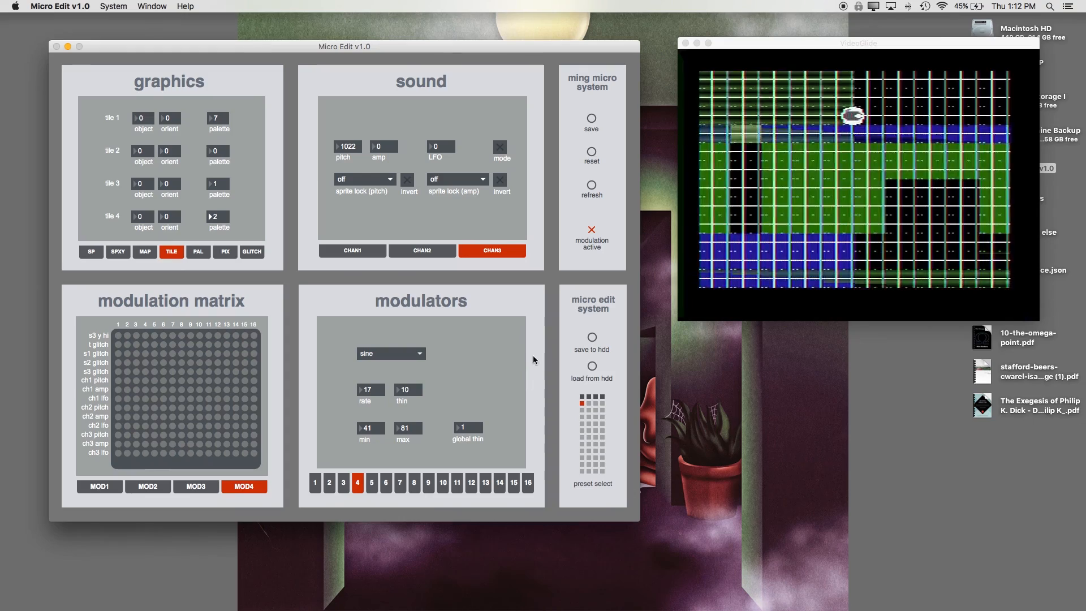
Step: Save the presets to the hard drive as micro on the Desktop in Pattrstorage JSON Preset File format
left_click(589, 337)
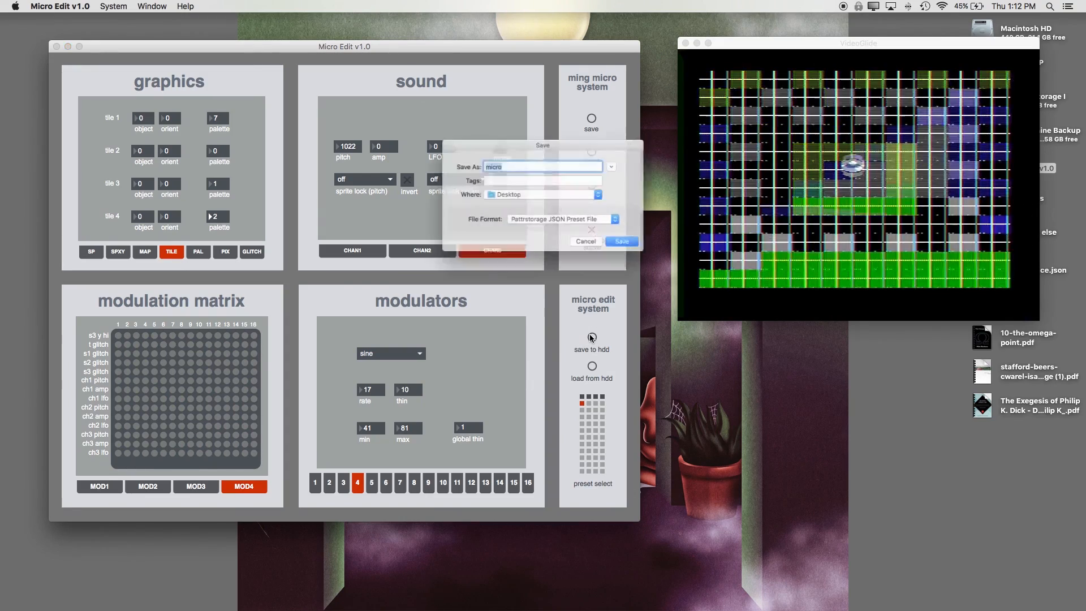
left_click(512, 163)
double_click(512, 163)
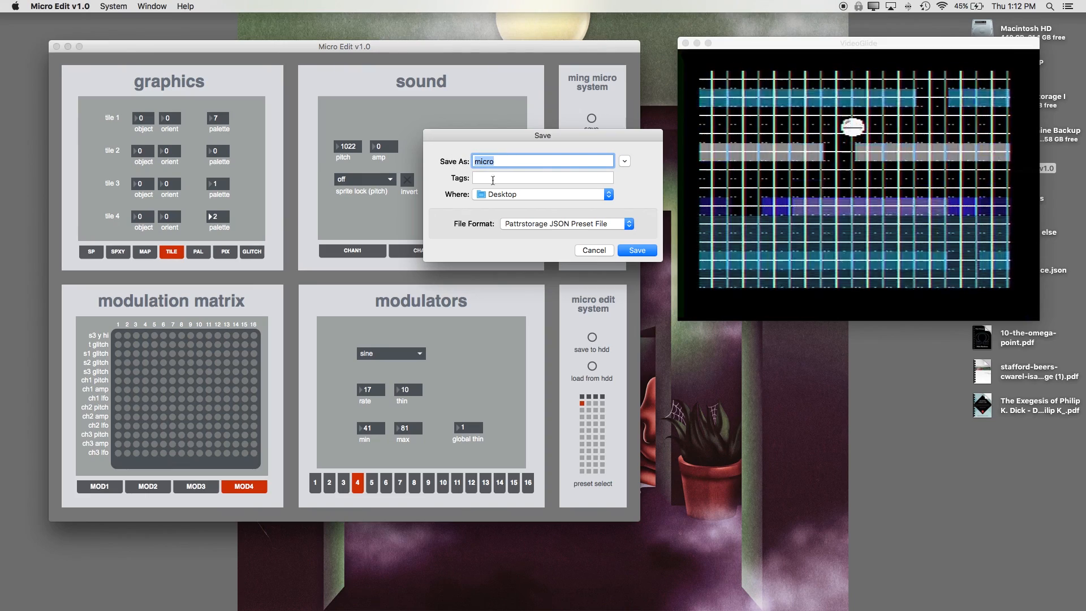
left_click(635, 250)
left_click(638, 216)
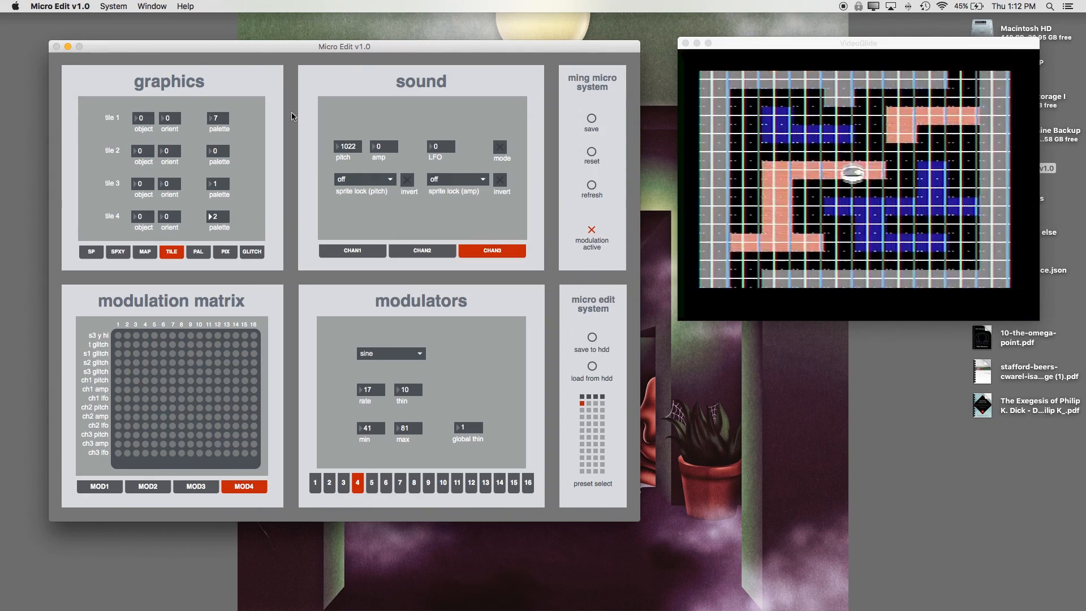
Step: Quit and relaunch Micro Edit v1.0, and place the VideoGlide window beside it
left_click(60, 6)
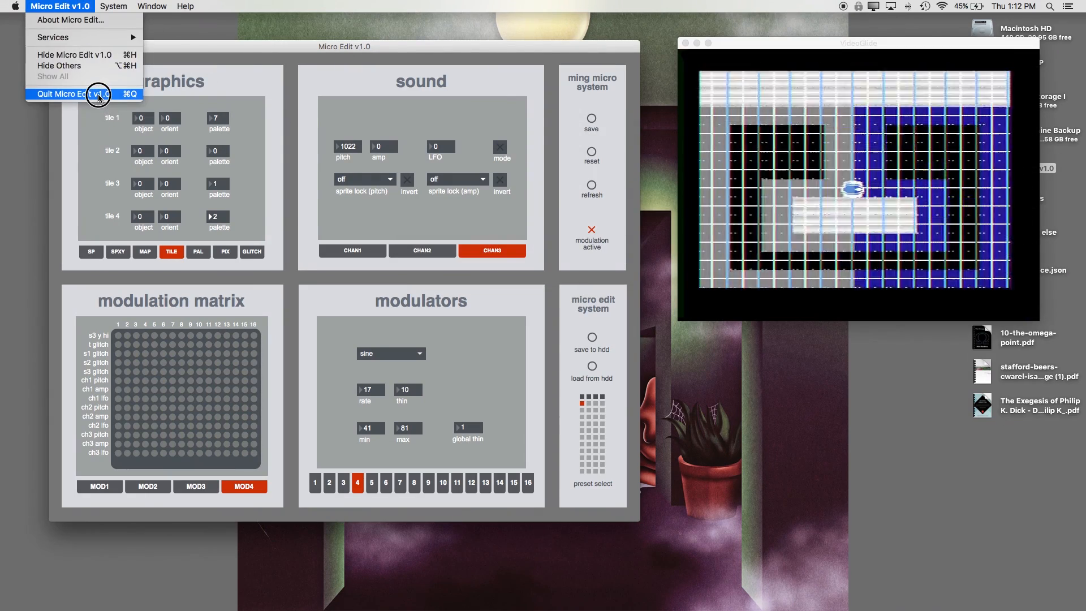
left_click(98, 97)
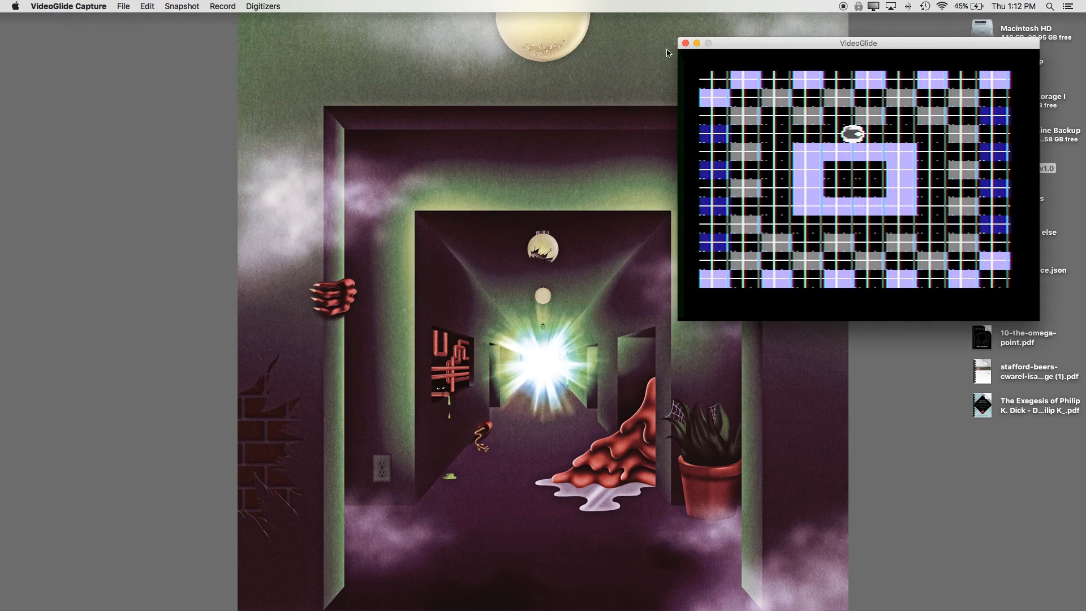
left_click_drag(737, 48, 591, 45)
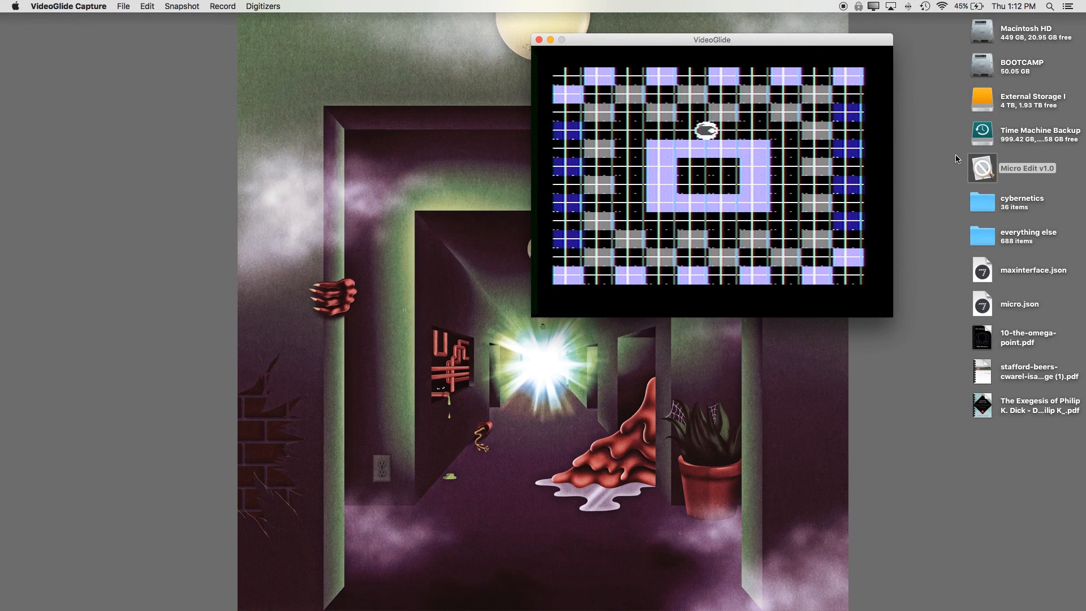
double_click(987, 172)
left_click_drag(757, 41, 936, 30)
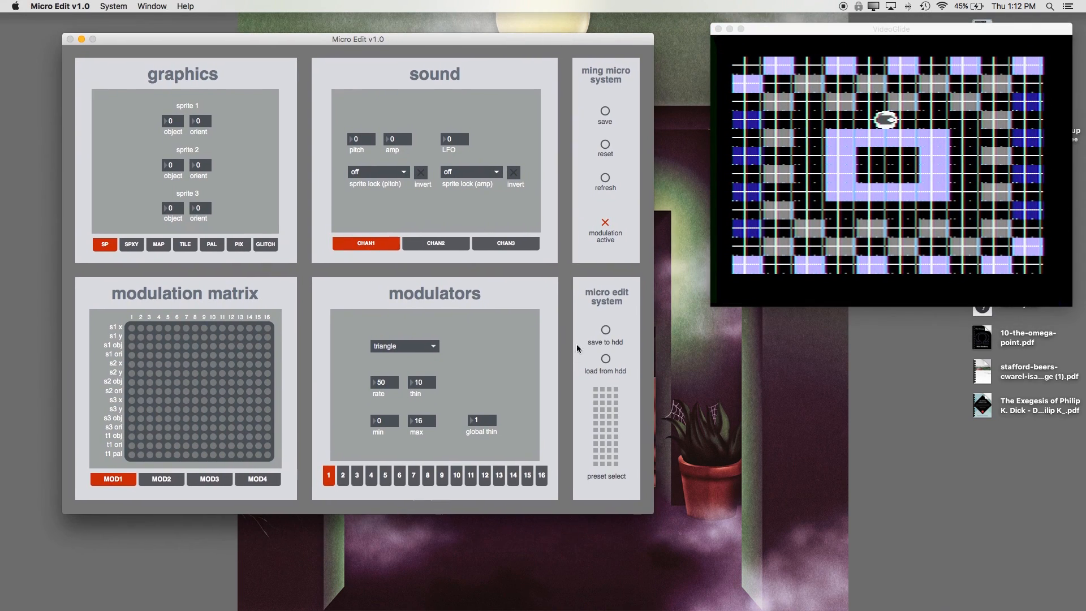
Step: Load the saved presets from the hard drive and recall preset 5
left_click(599, 356)
double_click(396, 196)
left_click(597, 399)
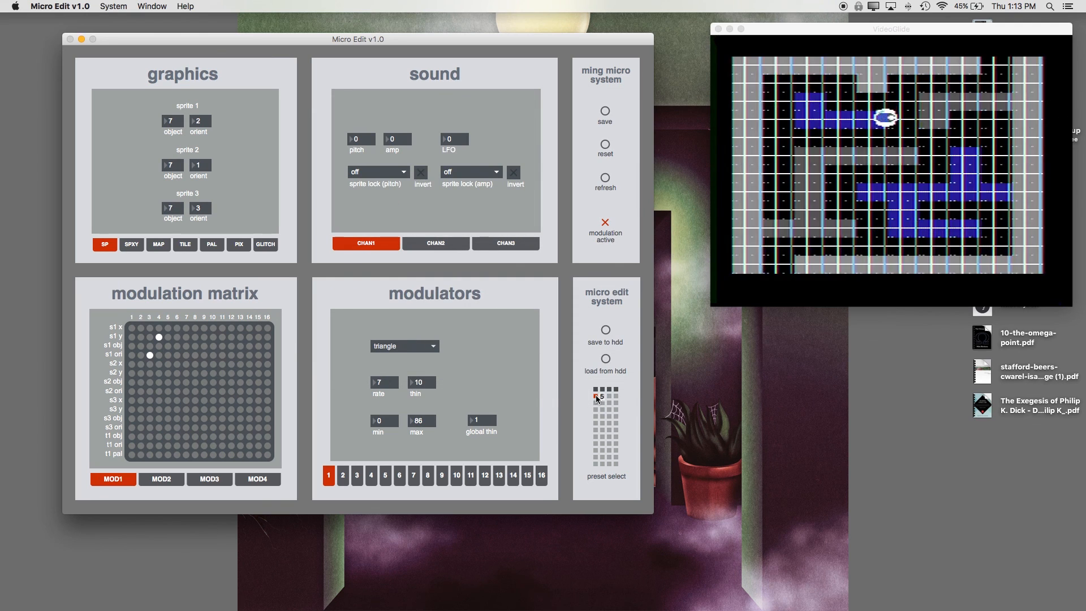
left_click_drag(365, 39, 387, 31)
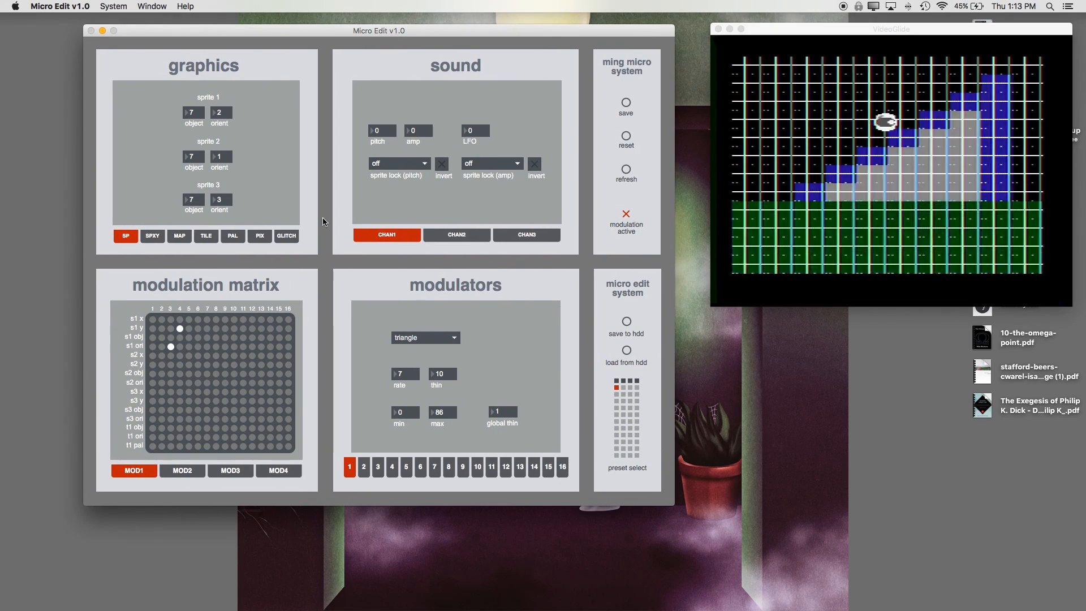
Step: Review the system commands and their shortcuts, and open the preset saving dialog and cancel it
left_click(111, 7)
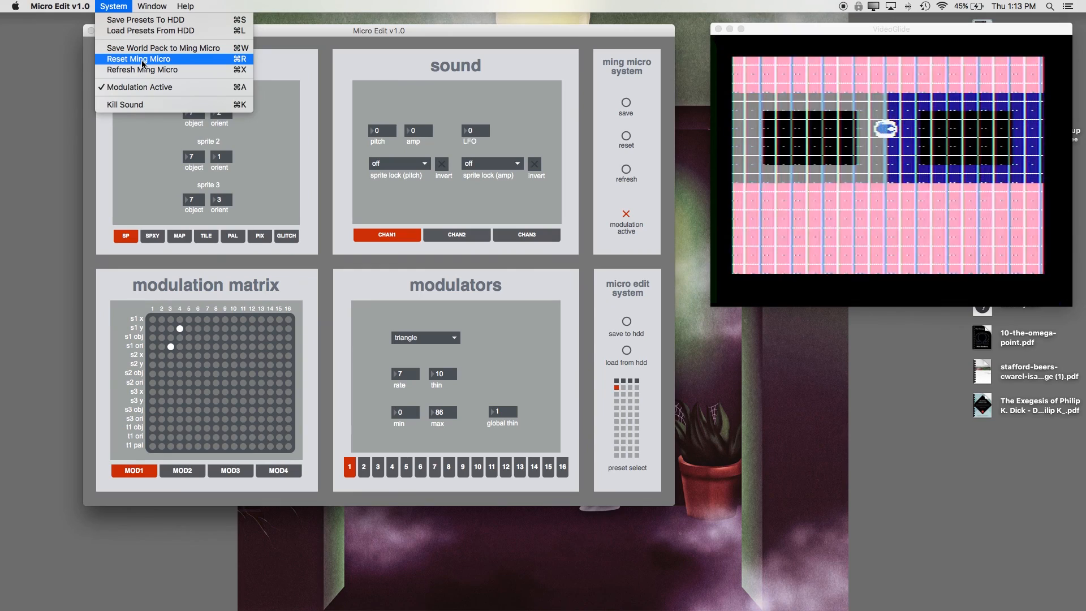
left_click(311, 37)
key("super+s")
left_click(593, 250)
left_click_drag(539, 35, 546, 34)
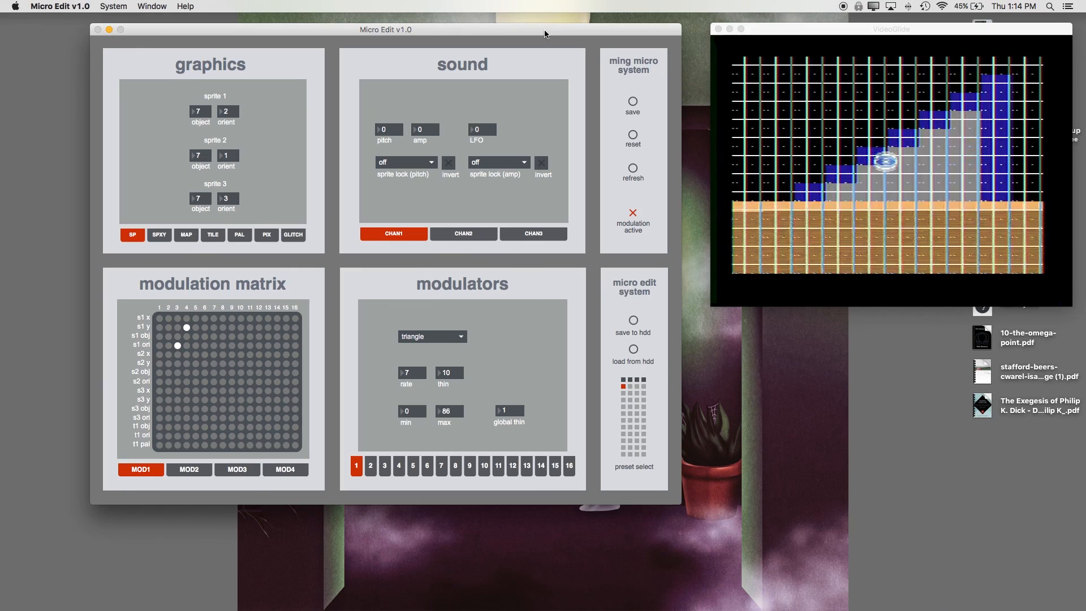
Step: Look at the tile and palette graphics pages and return to the sprite page
left_click(212, 235)
left_click(239, 235)
left_click(138, 237)
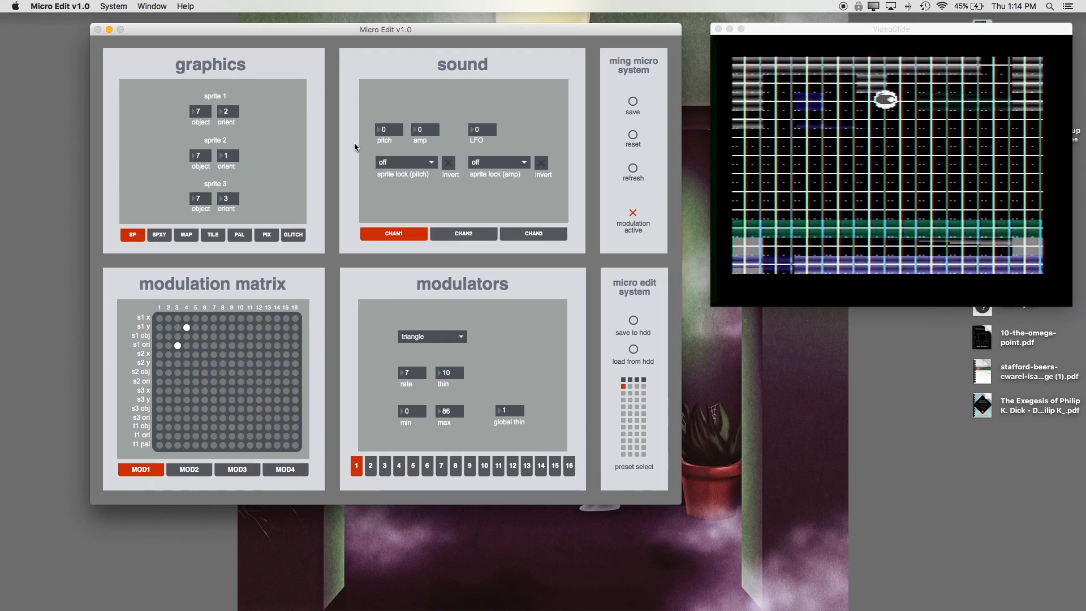
mouse_move(387, 31)
left_mouse_down()
mouse_move(355, 62)
mouse_move(388, 29)
left_mouse_up()
left_click_drag(485, 31, 503, 32)
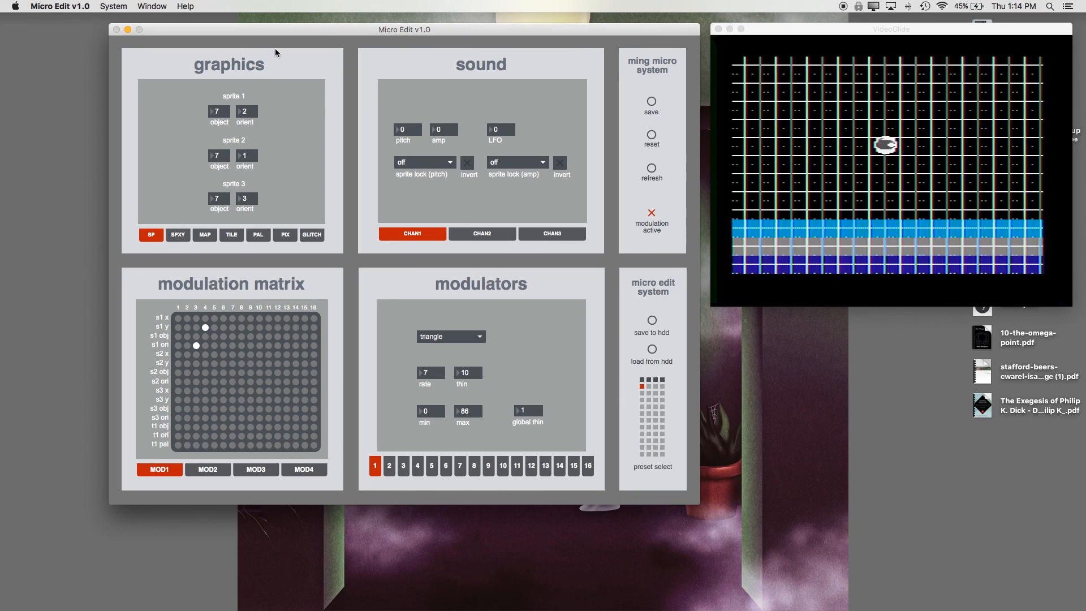
left_click_drag(289, 36, 290, 31)
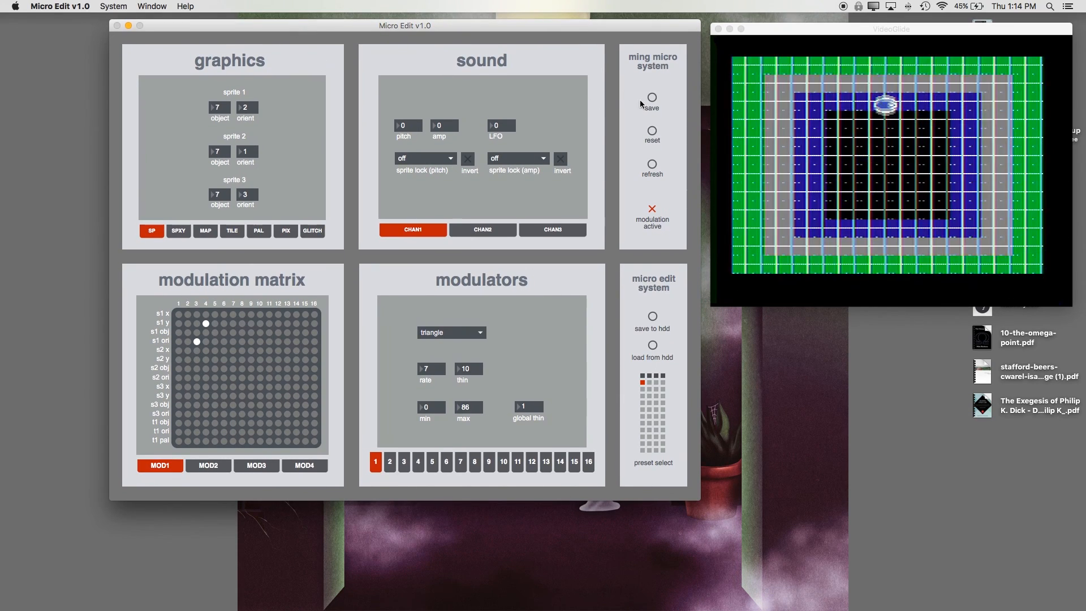
left_click_drag(559, 27, 538, 29)
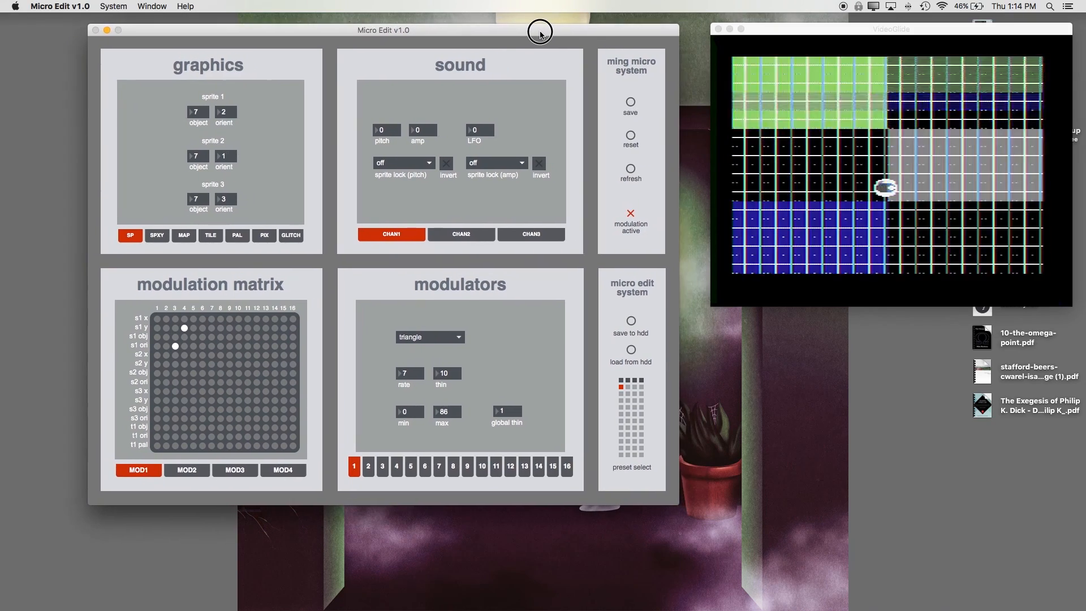
mouse_move(428, 26)
left_mouse_down()
mouse_move(446, 28)
mouse_move(341, 32)
mouse_move(433, 31)
left_mouse_up()
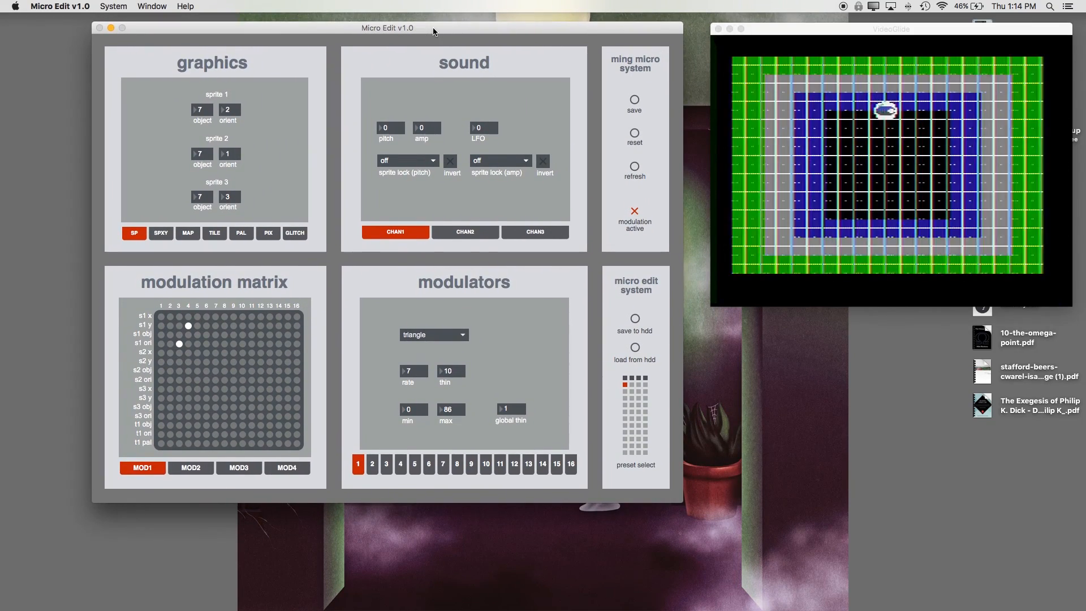